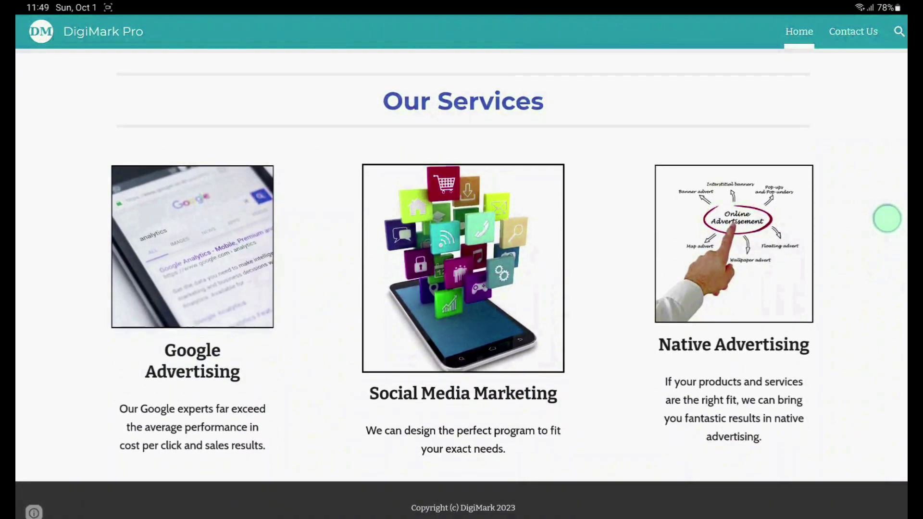
left_click_drag(876, 284, 861, 424)
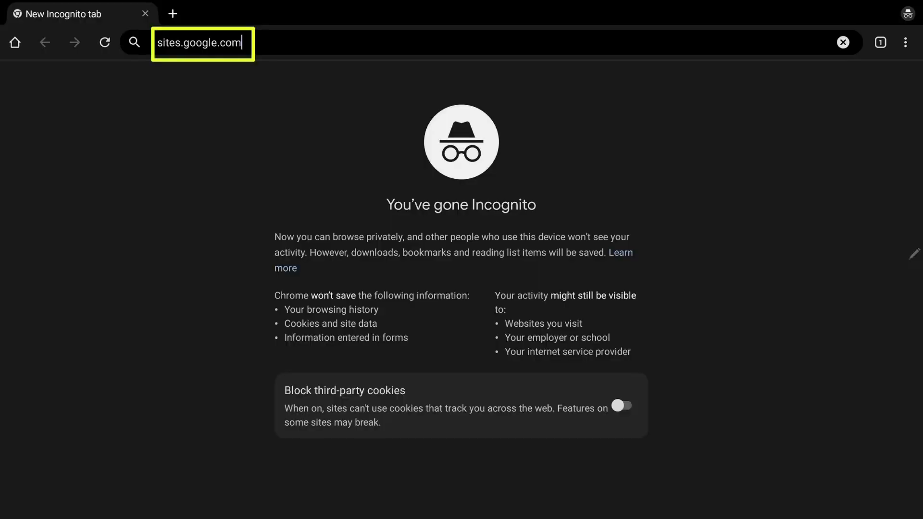
- Open sites.google.com in the incognito tab
key("Return")
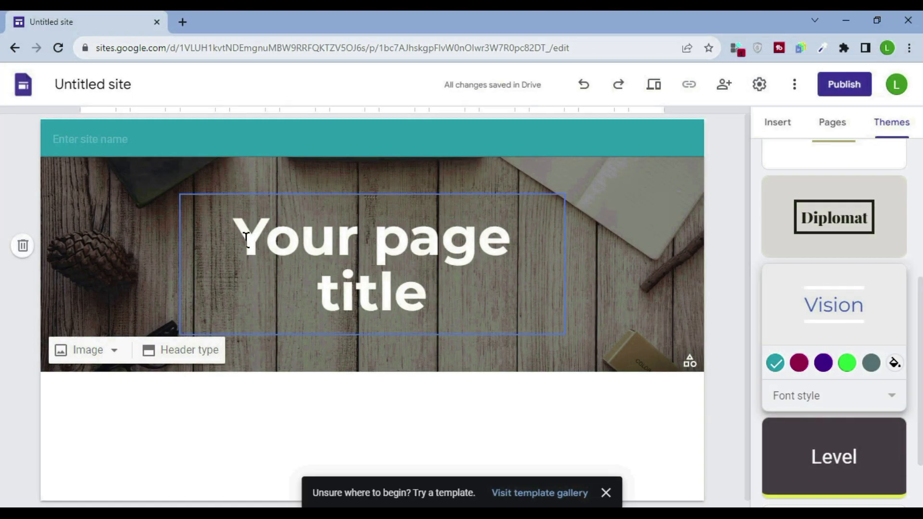
- Replace the placeholder page title in the header with "Digital Marketing Pros"
triple_click(246, 177)
type("Digital Mar")
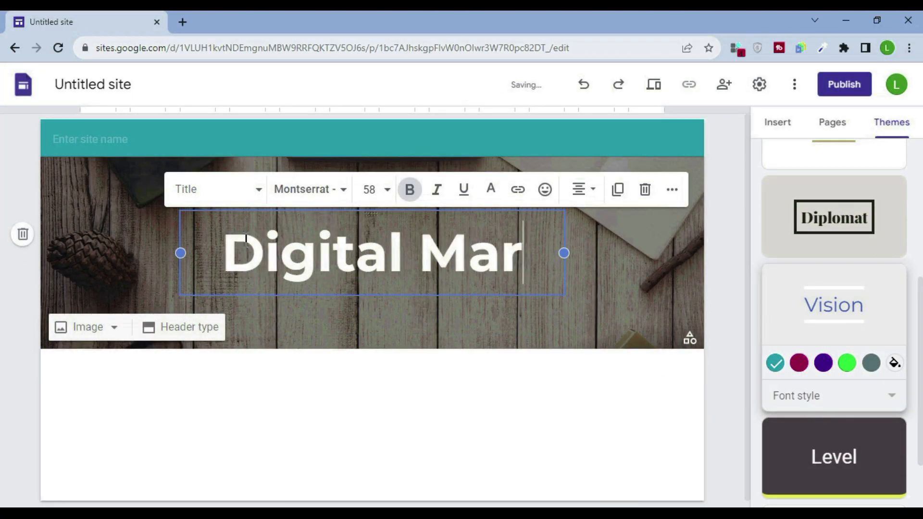
type("keting Pros")
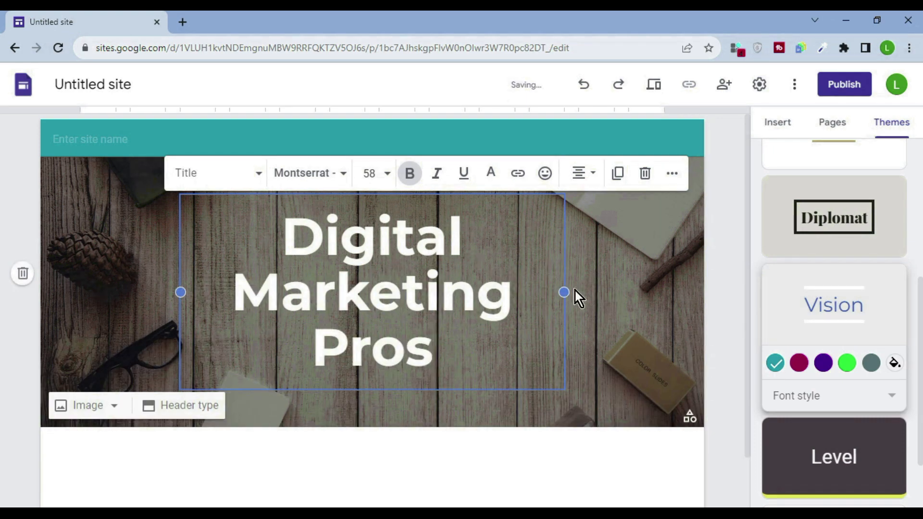
- Widen the header title's text box on both sides and check the page in preview
left_click_drag(562, 291, 615, 294)
left_click_drag(181, 266, 130, 265)
left_click(653, 85)
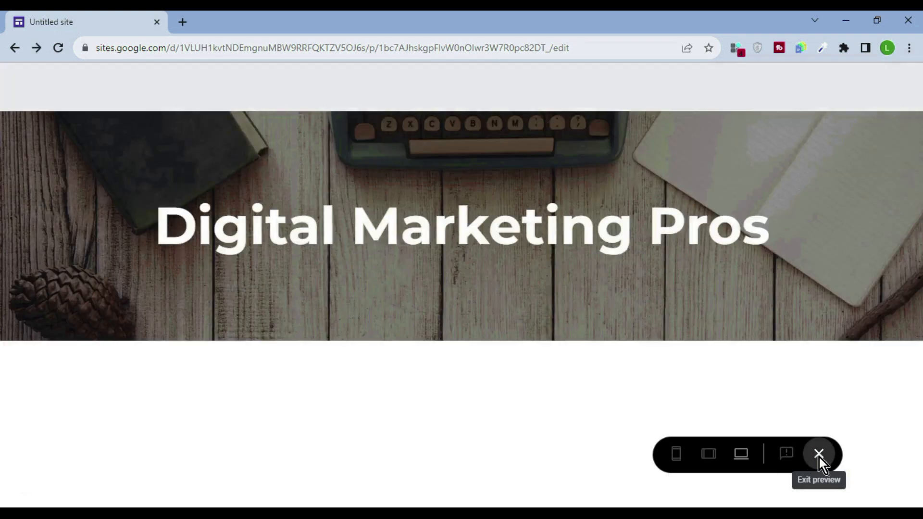
left_click(819, 454)
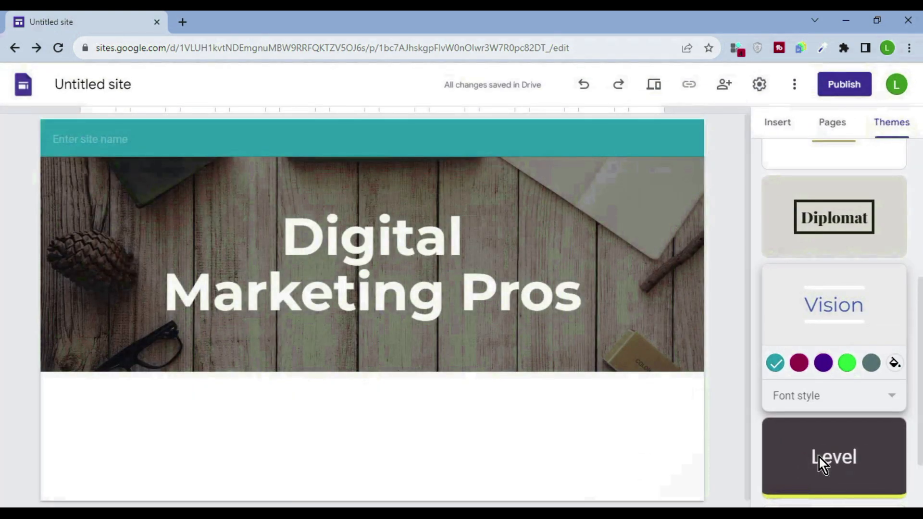
- Name the site DigiMark and upload the image LOGO DM 2 as its logo
left_click(115, 140)
type("DigiMark")
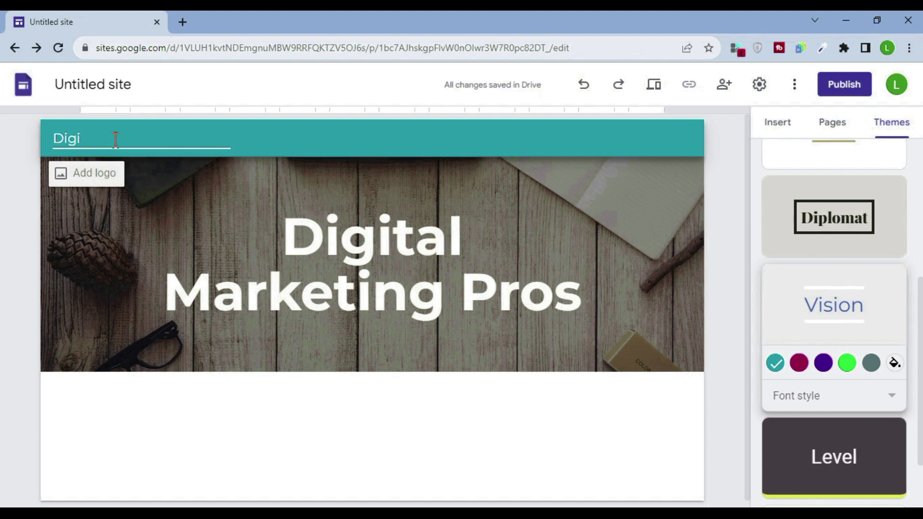
left_click(88, 177)
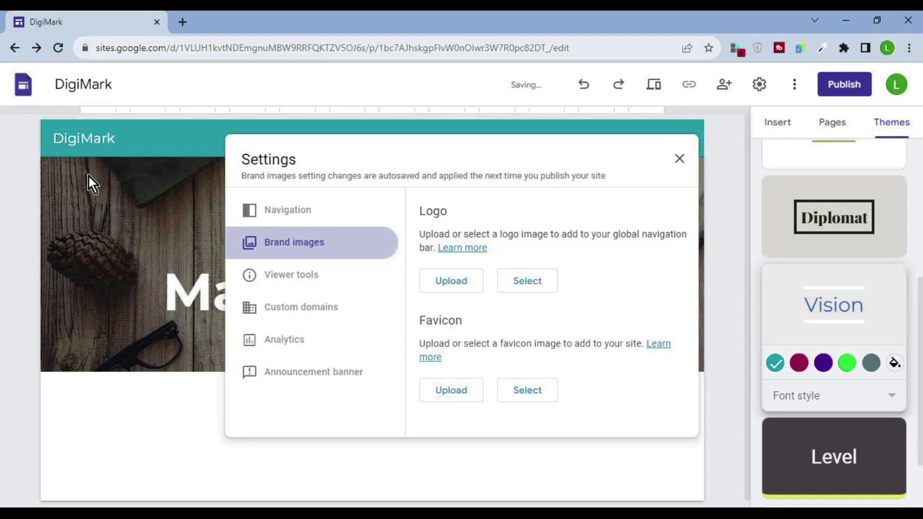
left_click(442, 280)
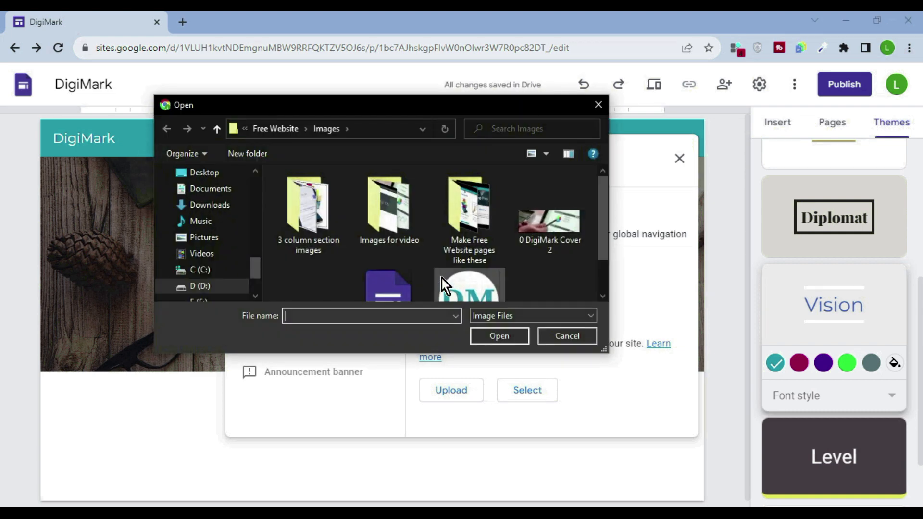
left_click(467, 288)
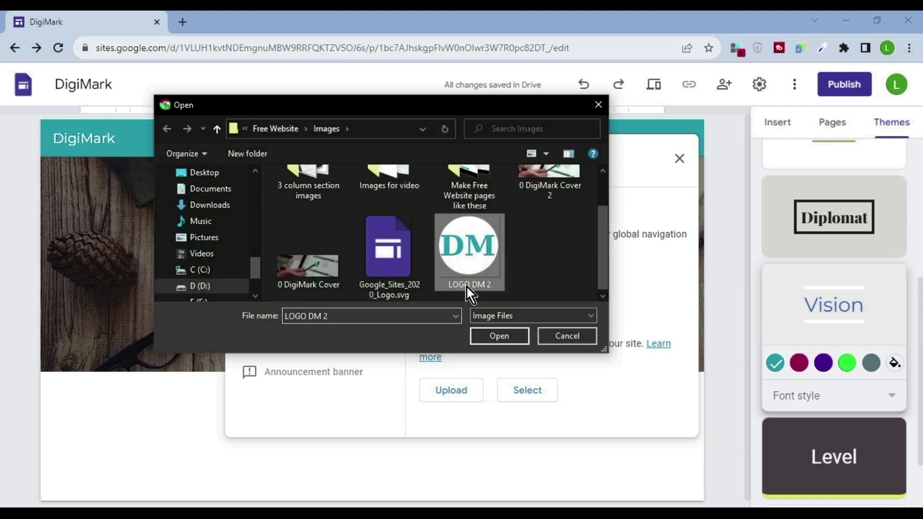
left_click(499, 336)
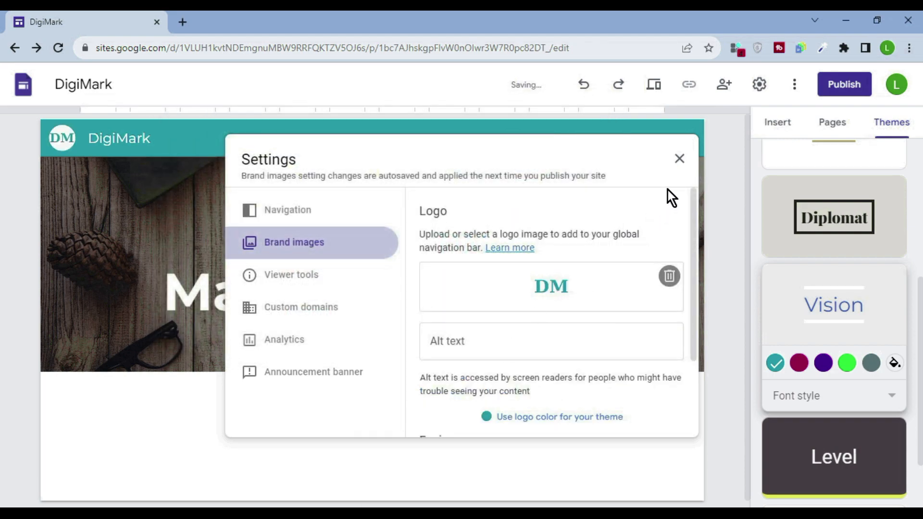
left_click(679, 159)
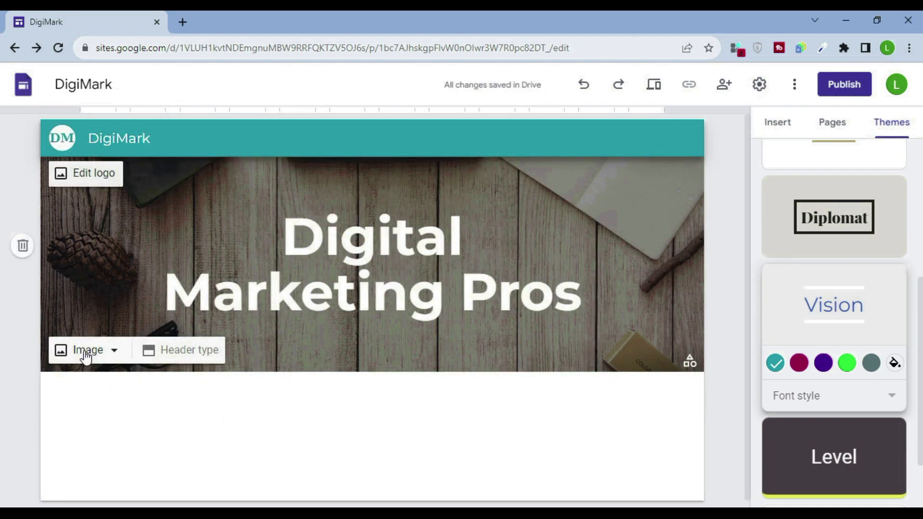
- Upload the image 0 DigiMark Cover as the header background and check the page in preview
left_click(86, 356)
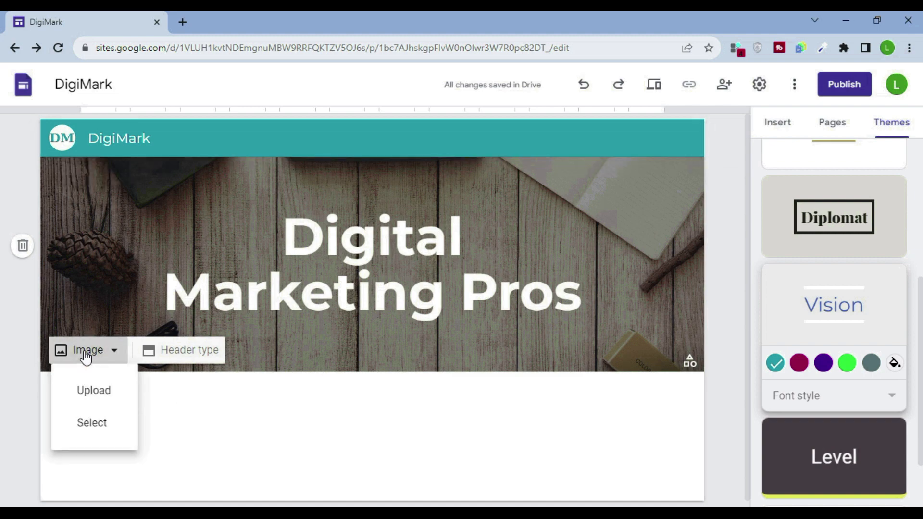
left_click(95, 391)
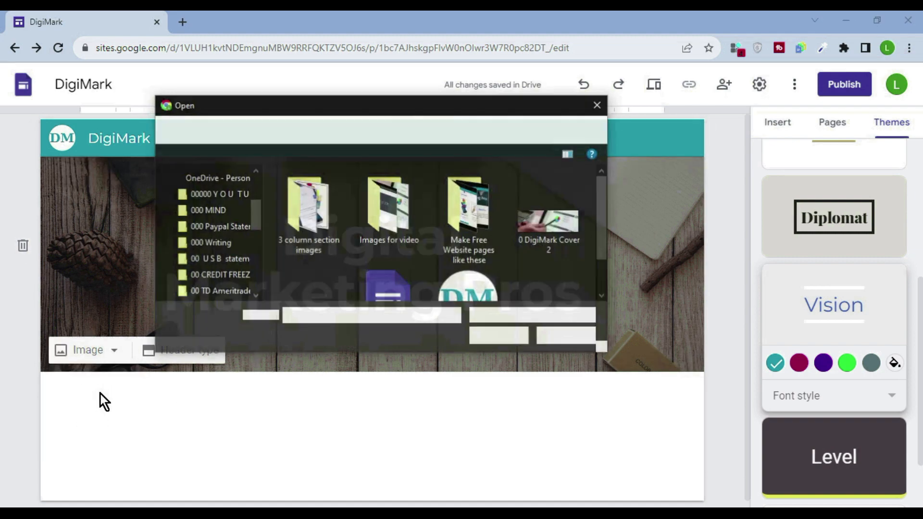
scroll(558, 249, "down", 1)
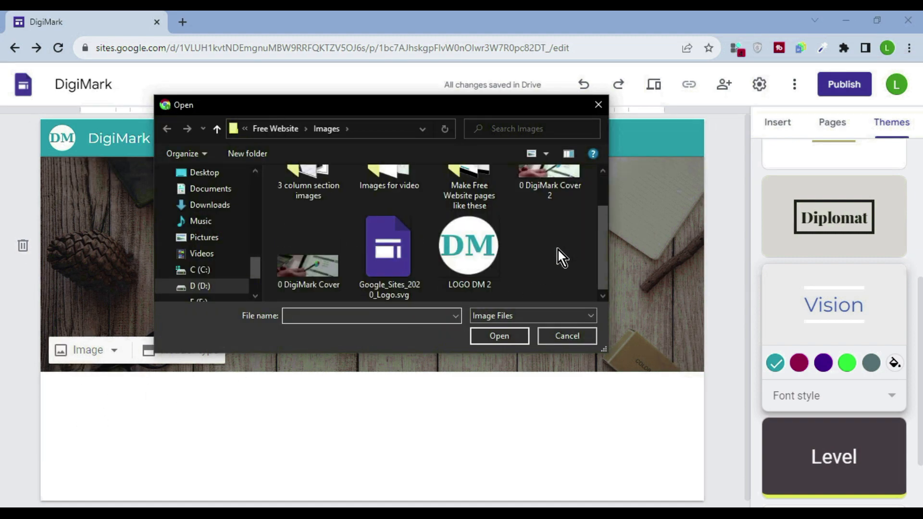
left_click(304, 270)
left_click(488, 336)
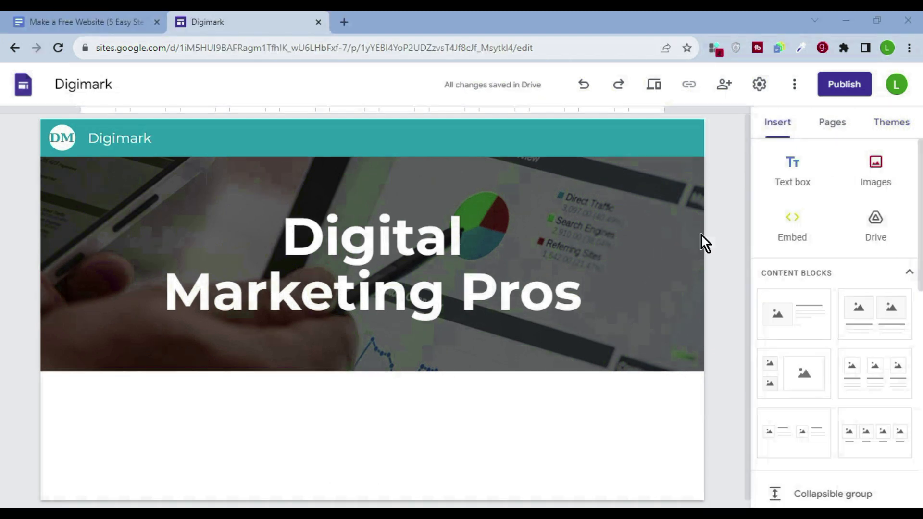
left_click(653, 89)
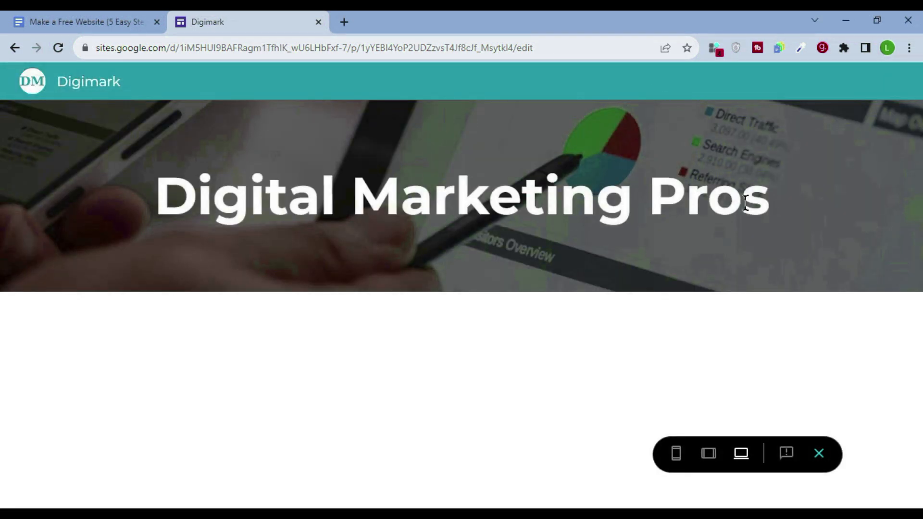
left_click(819, 454)
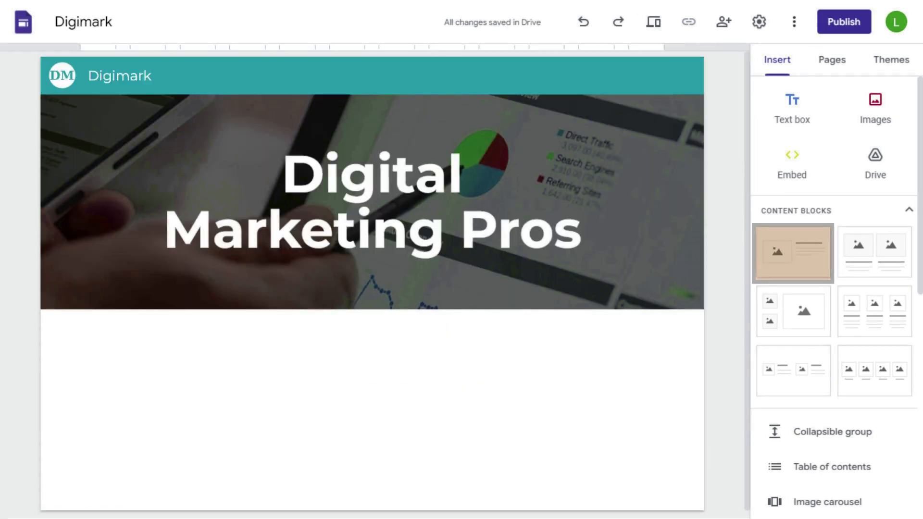
- Insert the content block with one image beside text and fill its image with the third Google Images result for "office meeting"
left_click(794, 253)
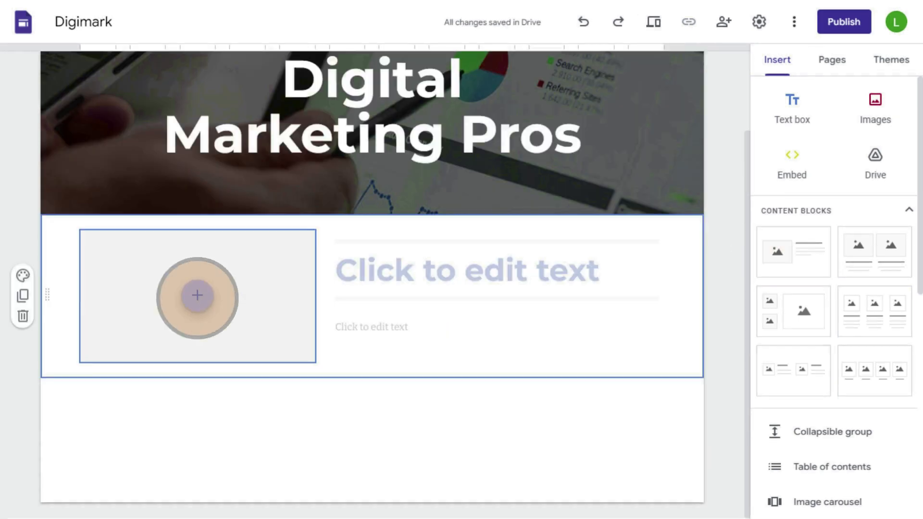
left_click(197, 295)
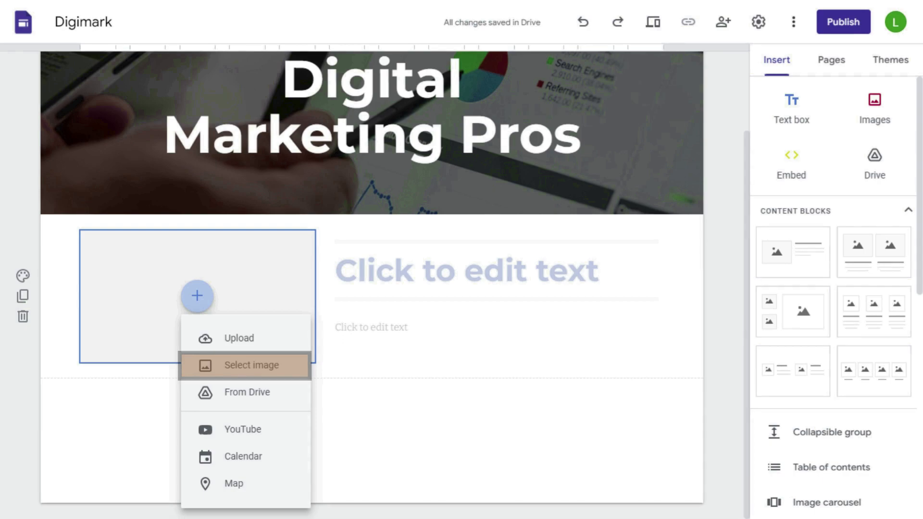
left_click(246, 366)
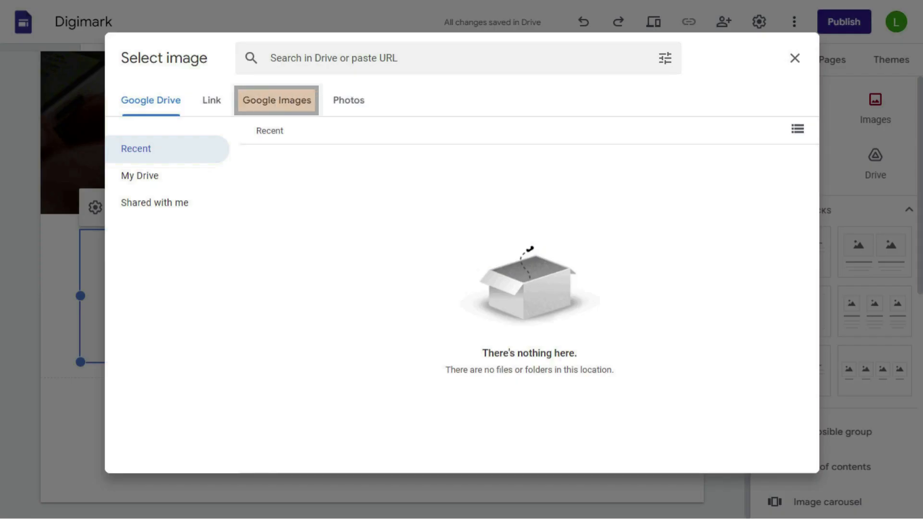
left_click(277, 100)
type("office meeting")
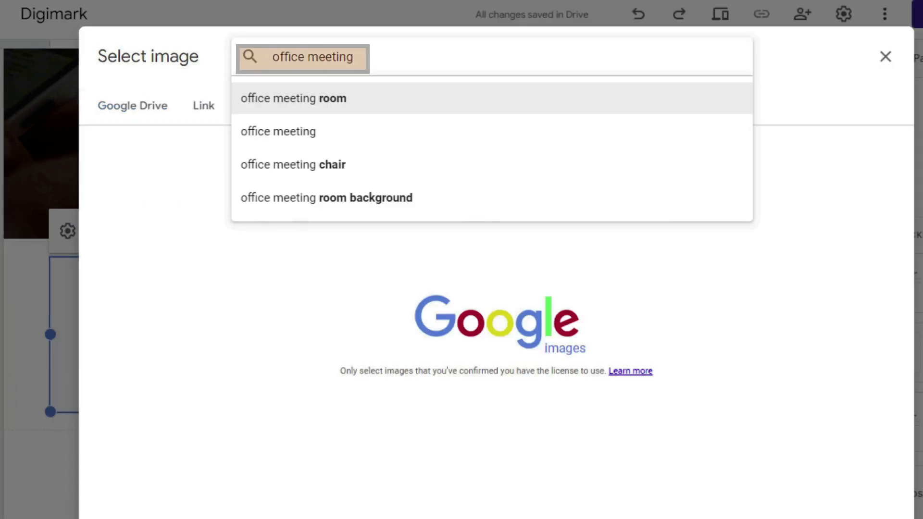
key("Return")
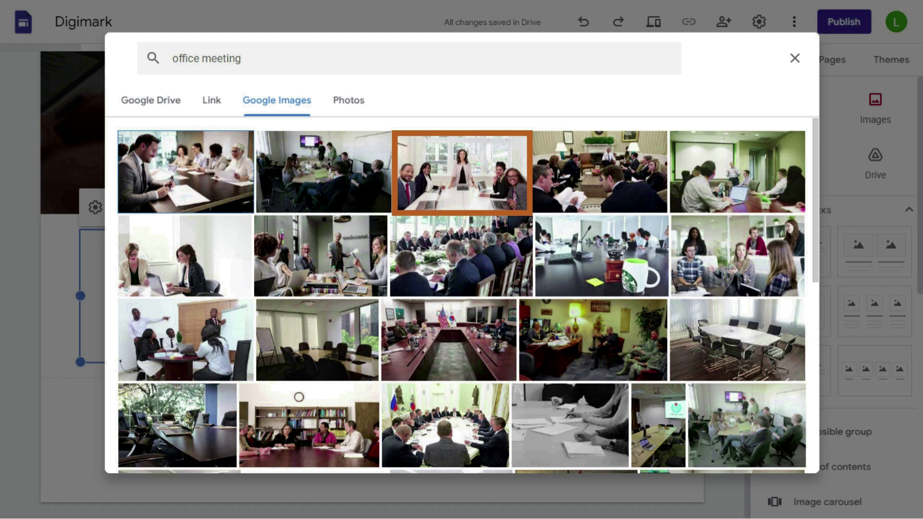
left_click(462, 172)
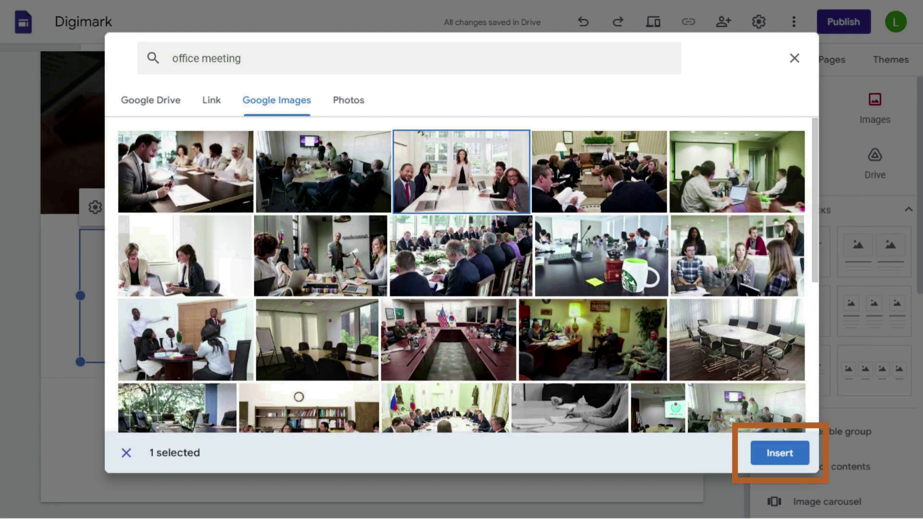
left_click(780, 453)
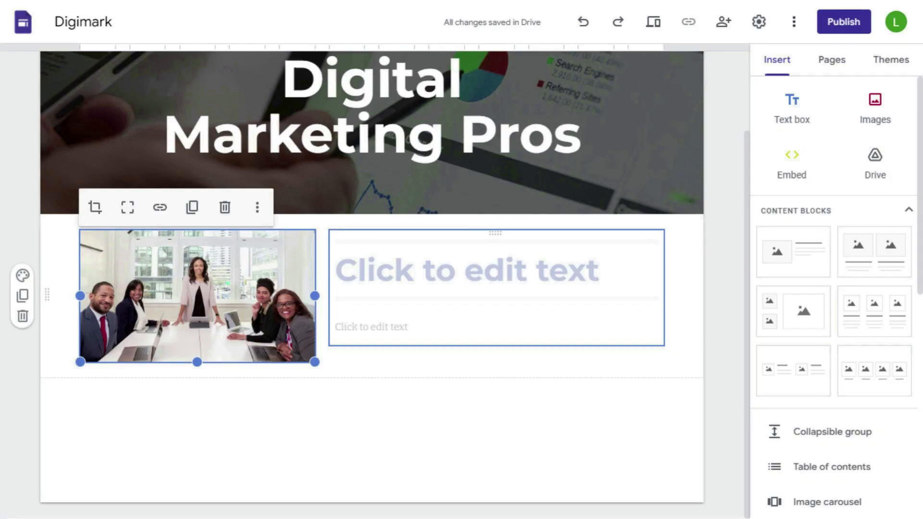
- Fill the block's text with the heading "About Us" and the company description, and check the page in preview
left_click(466, 270)
type("About Us")
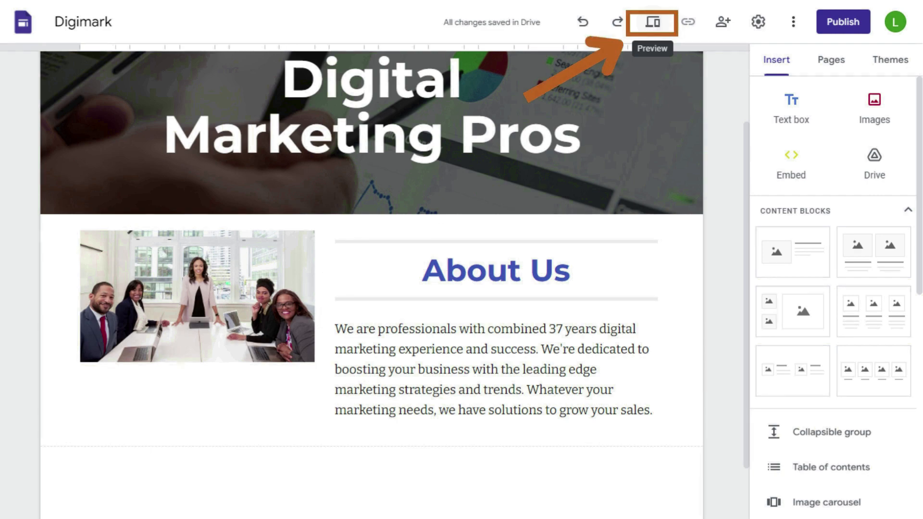
left_click(652, 22)
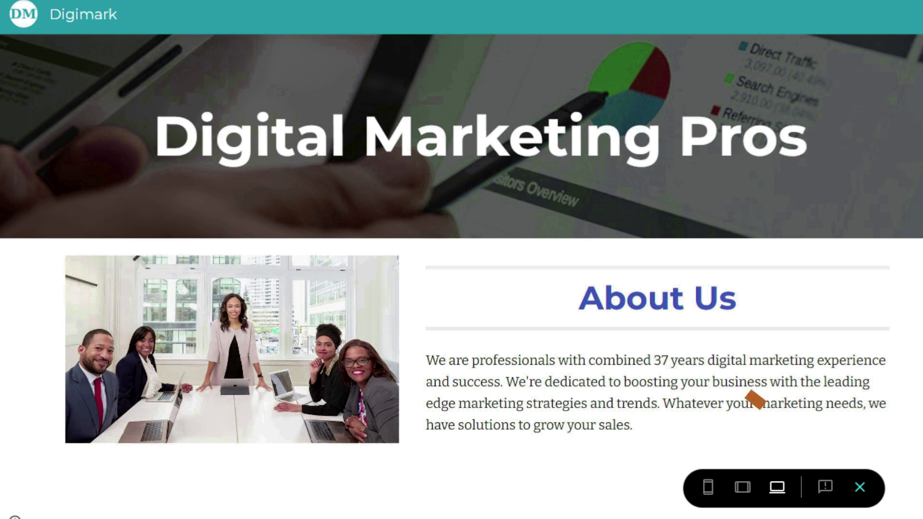
left_click(860, 488)
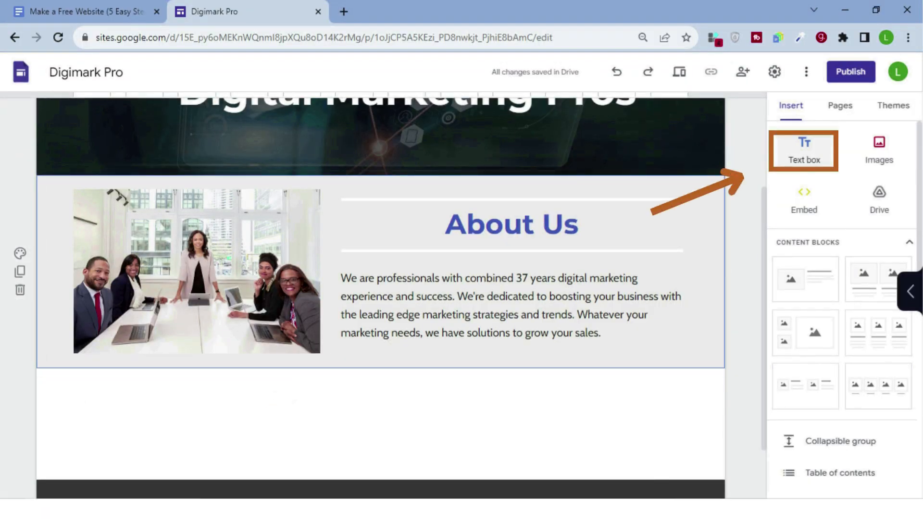
- Add a text box reading "Our Services" below the About Us section and format it as a centered Title
left_click(805, 150)
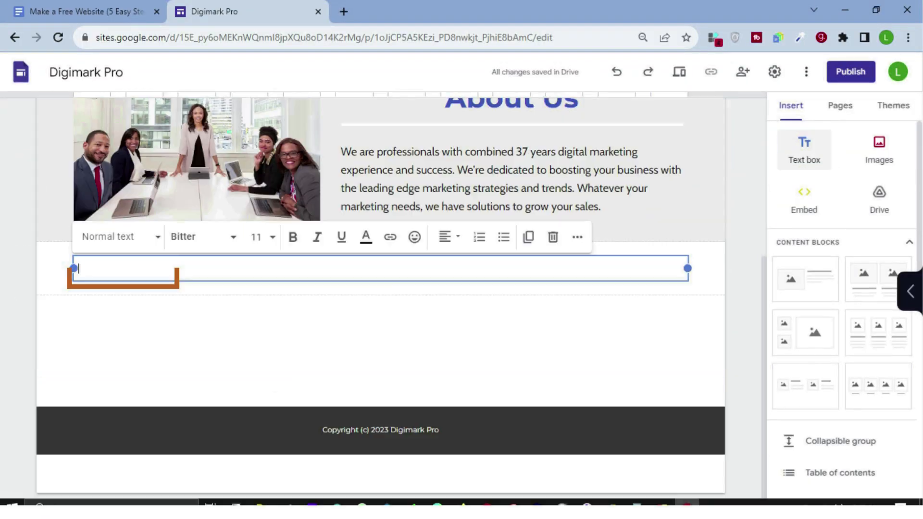
type("Our Services")
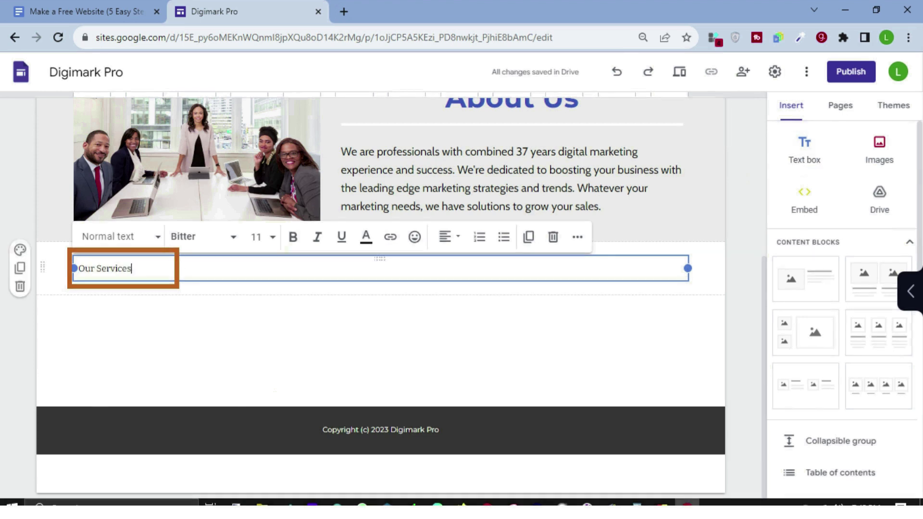
left_click(119, 236)
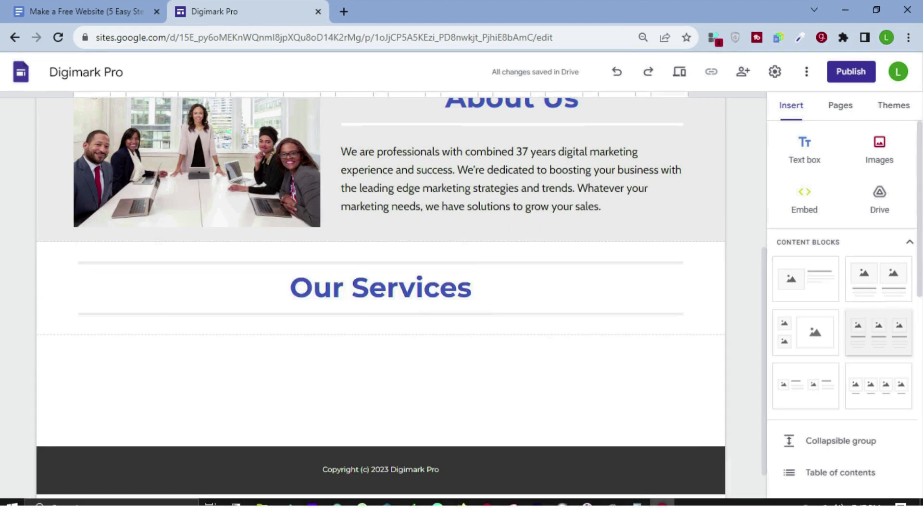
left_click(291, 288)
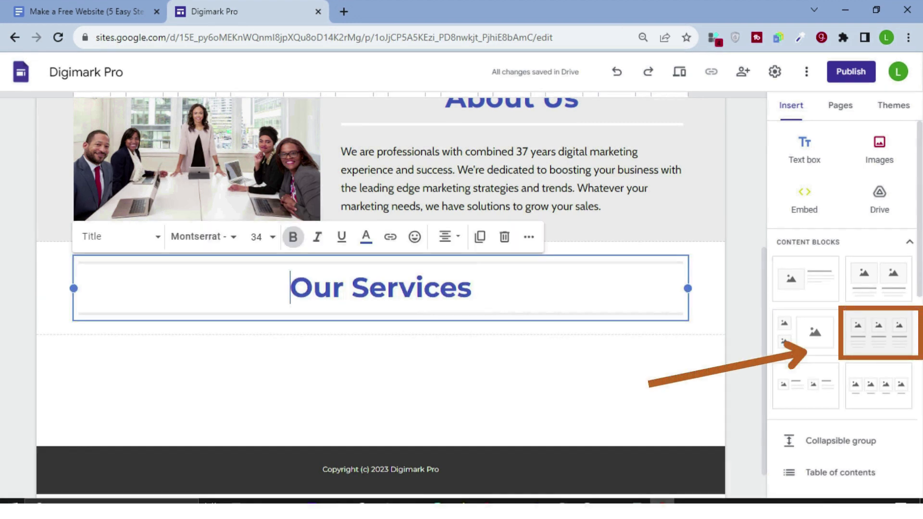
- Insert the three-column image-and-text block below Our Services and upload the Google search photo into its first image placeholder
left_click(878, 332)
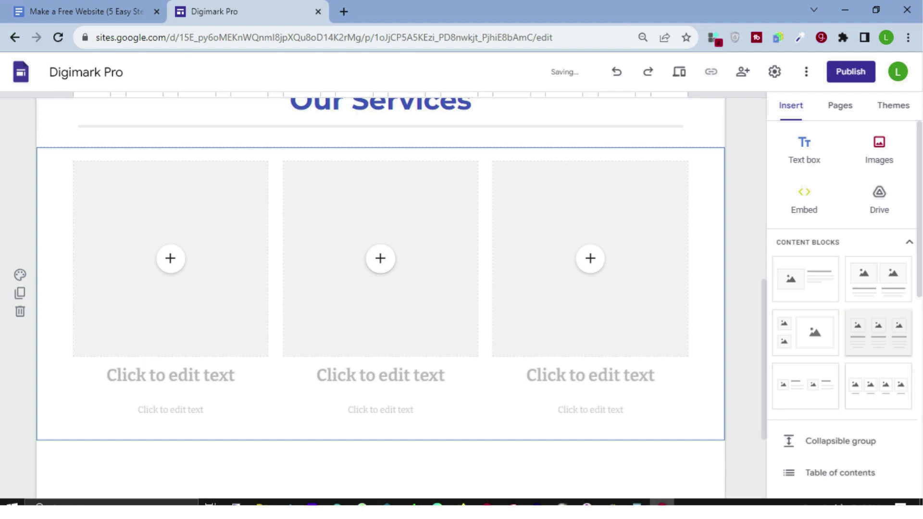
left_click(170, 259)
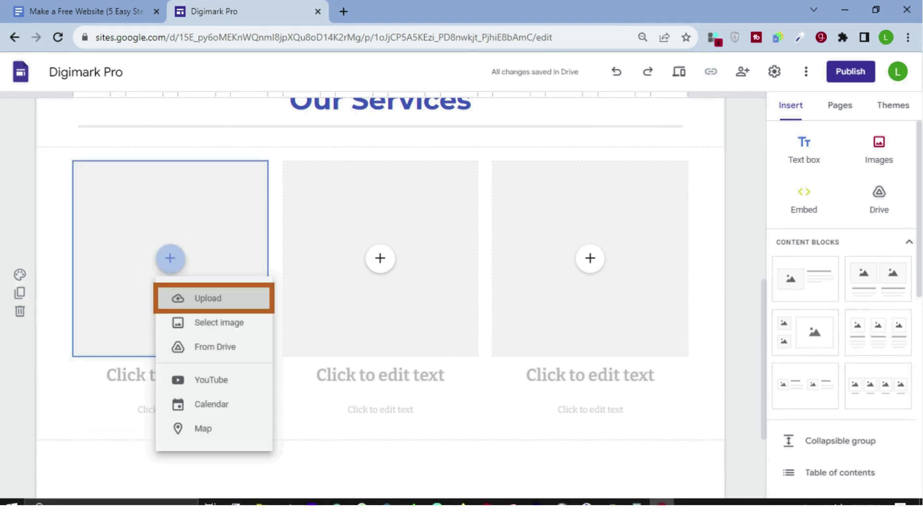
left_click(208, 298)
double_click(158, 107)
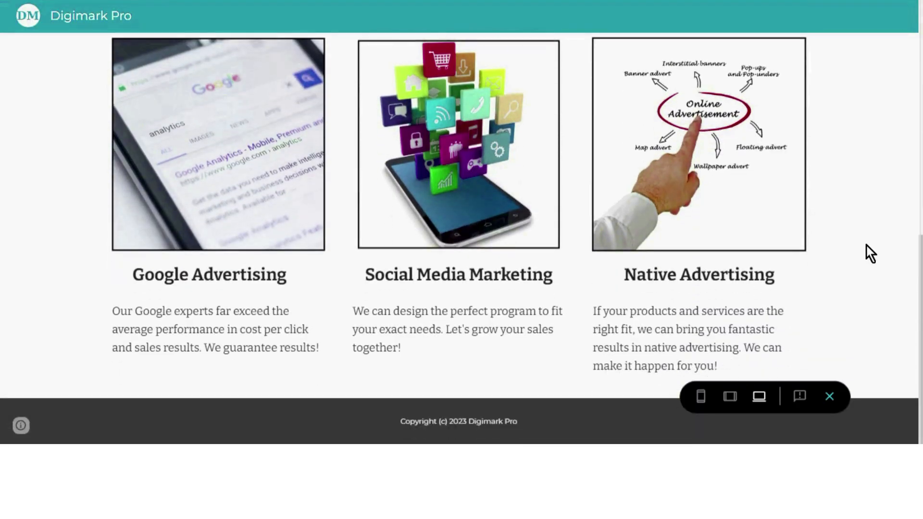
- Preview the home page in tablet, phone and large-screen views, checking all its sections, and return to the editor
left_click(731, 403)
scroll(673, 307, "up", 5)
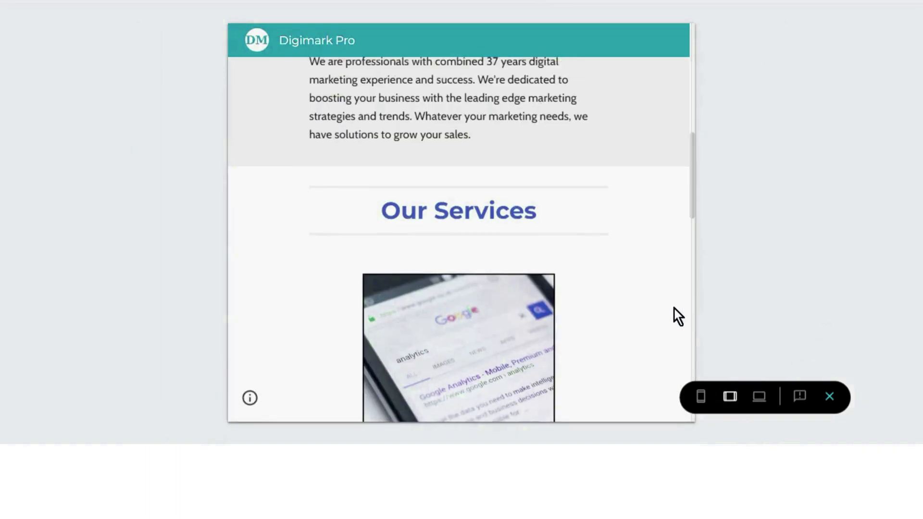
scroll(674, 307, "up", 3)
scroll(674, 307, "down", 10)
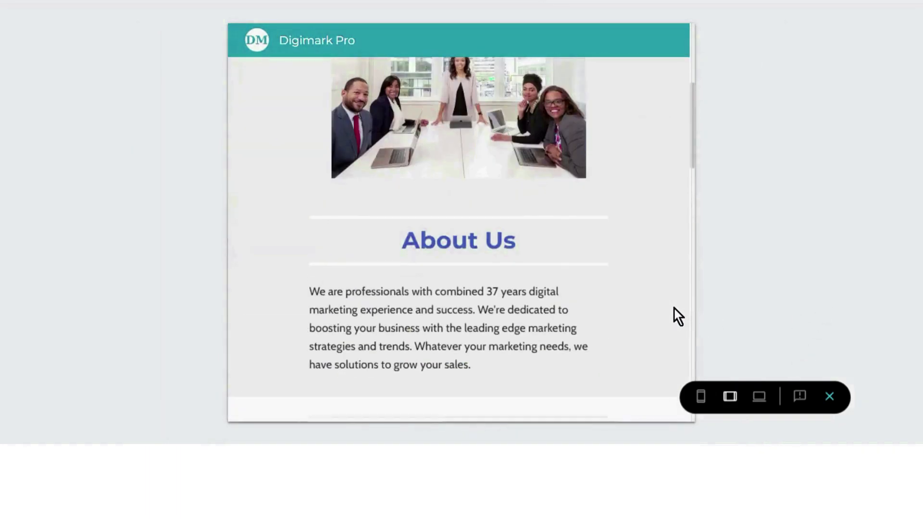
scroll(673, 307, "down", 10)
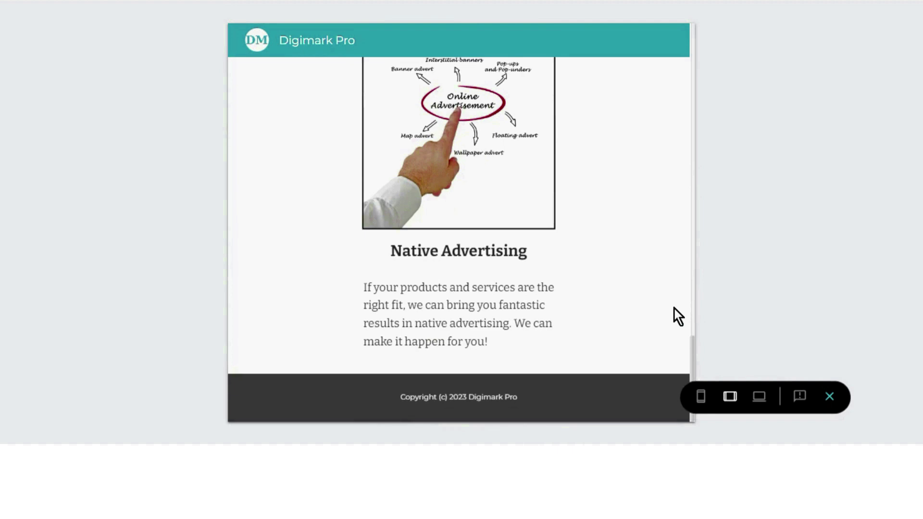
left_click(701, 399)
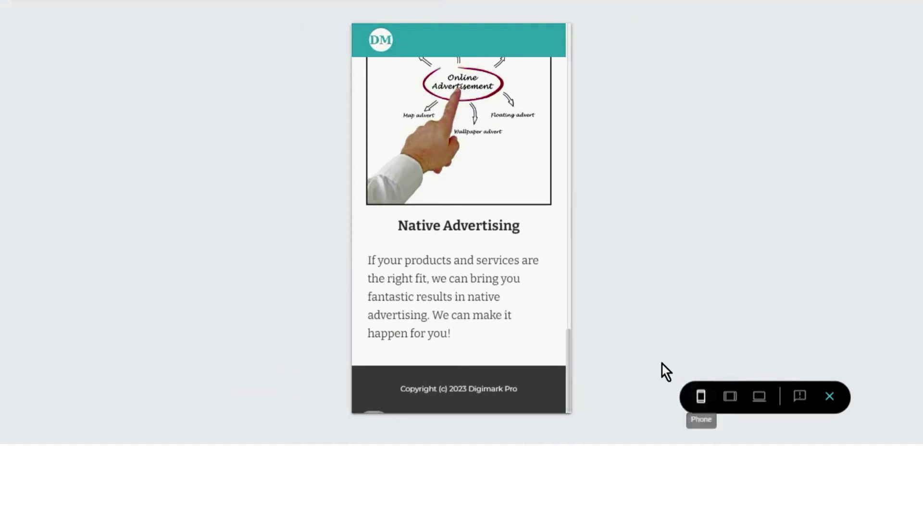
scroll(509, 274, "up", 10)
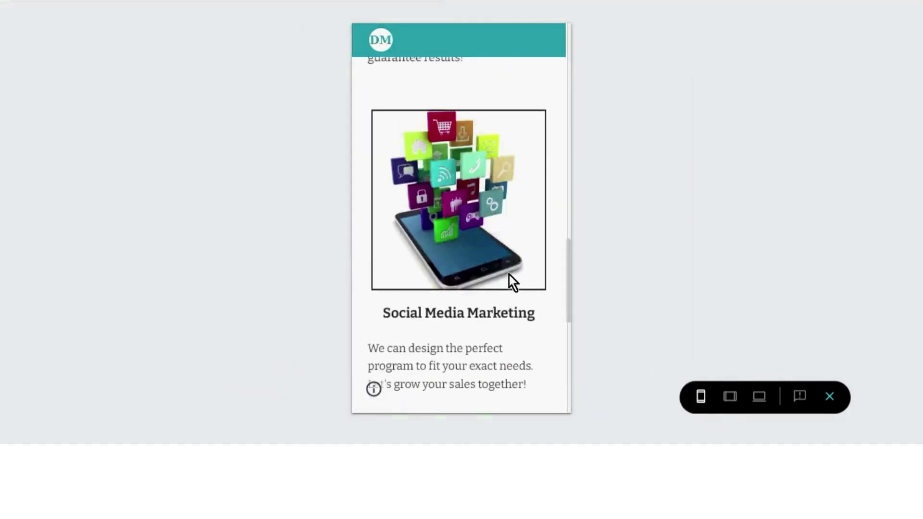
scroll(509, 275, "up", 5)
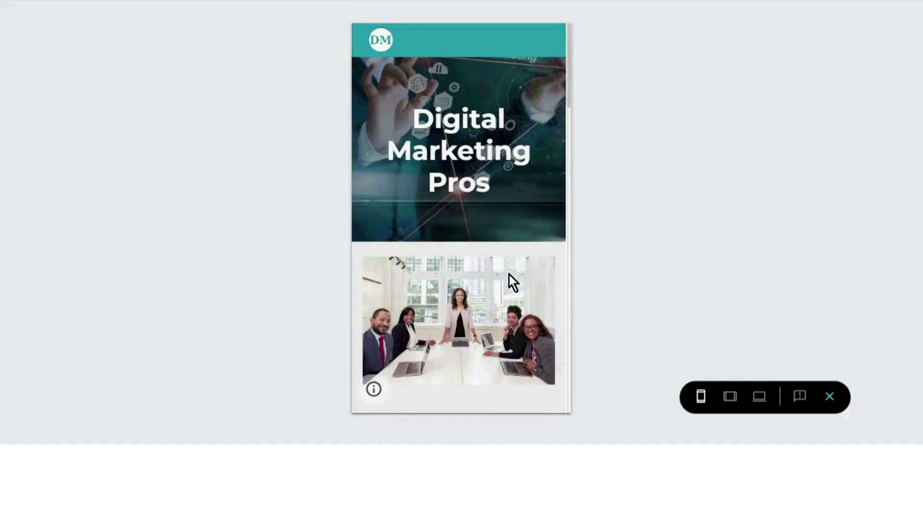
left_click(759, 397)
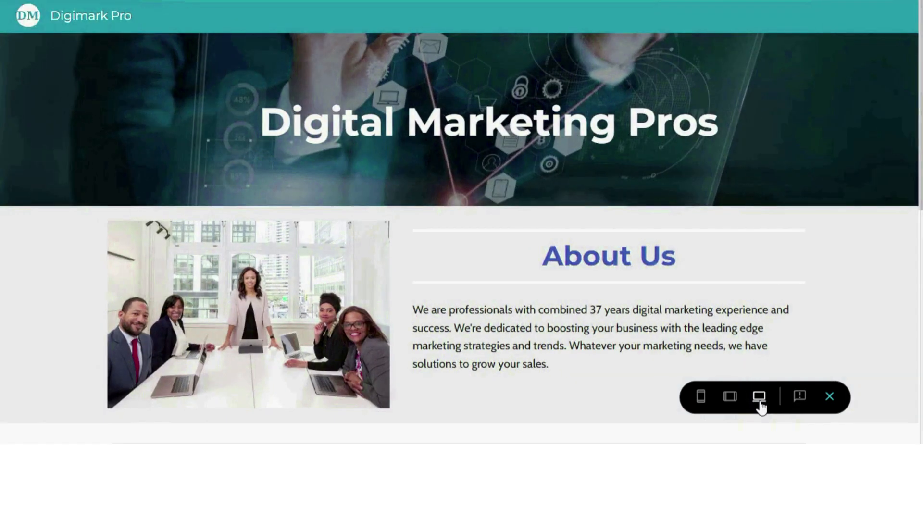
left_click(829, 397)
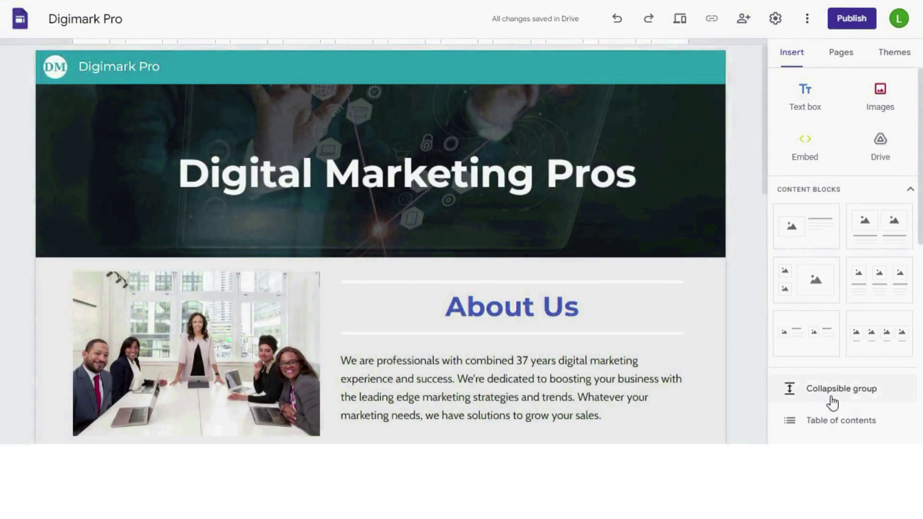
left_click_drag(763, 120, 725, 292)
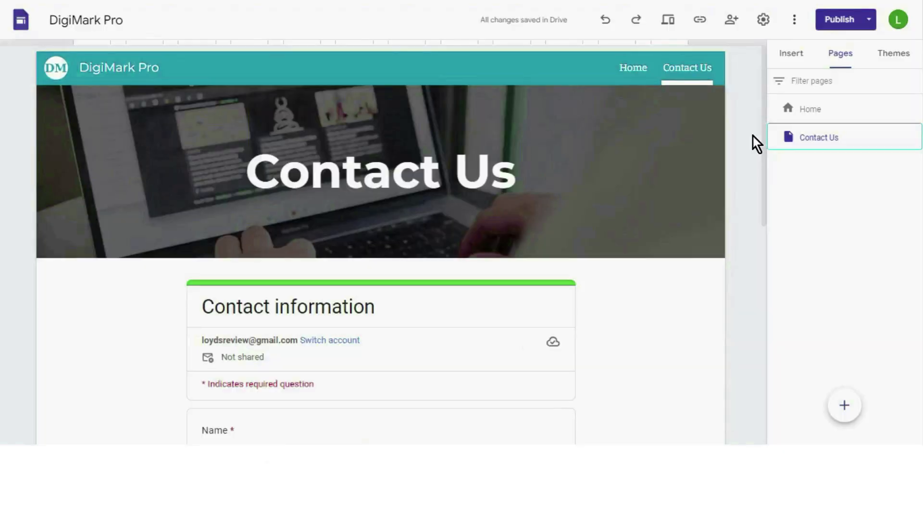
scroll(720, 185, "down", 5)
scroll(720, 184, "up", 5)
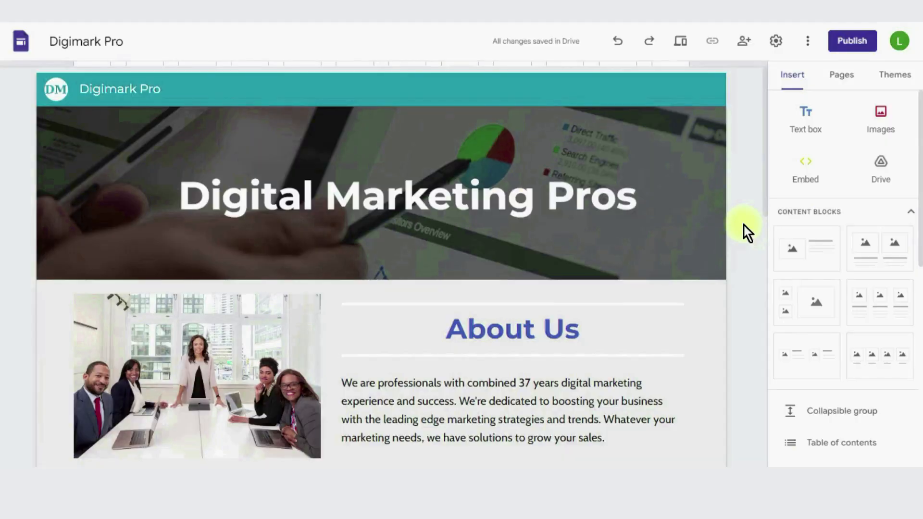
- Add a new page named "Contact" to the site
left_click(842, 77)
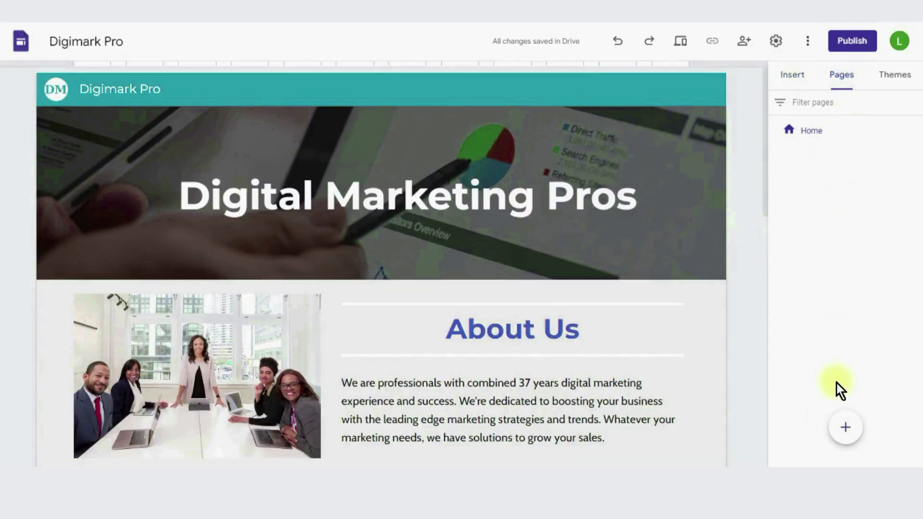
left_click(846, 427)
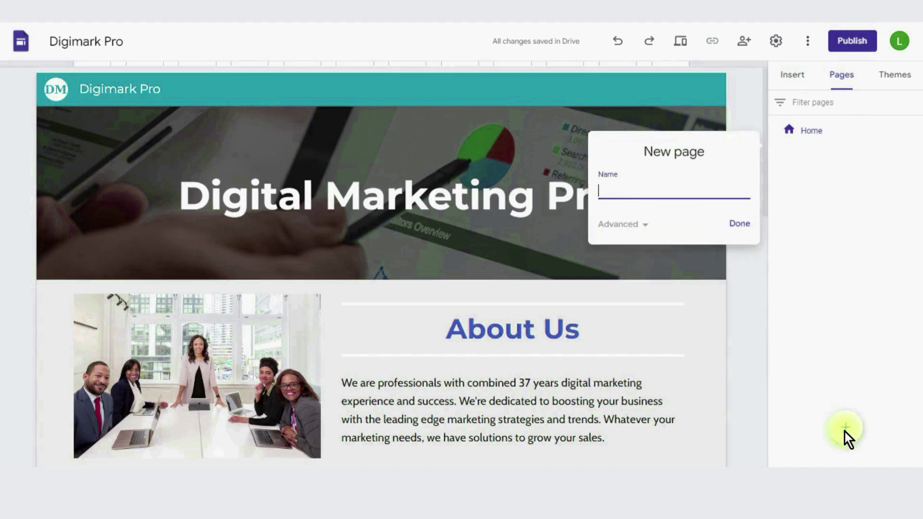
type("Contact")
left_click(740, 224)
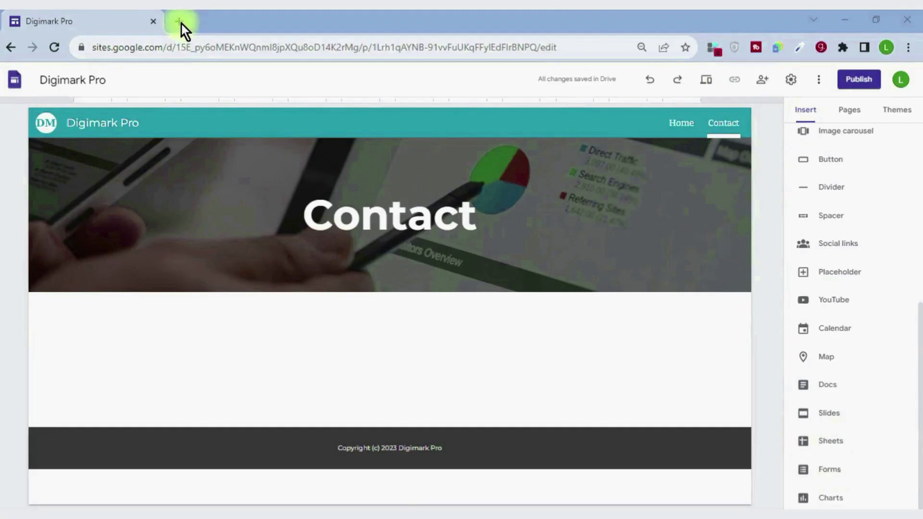
- Search for "google forms" in a new browser tab and open the Google Forms home page from its official site
left_click(177, 21)
left_click(414, 298)
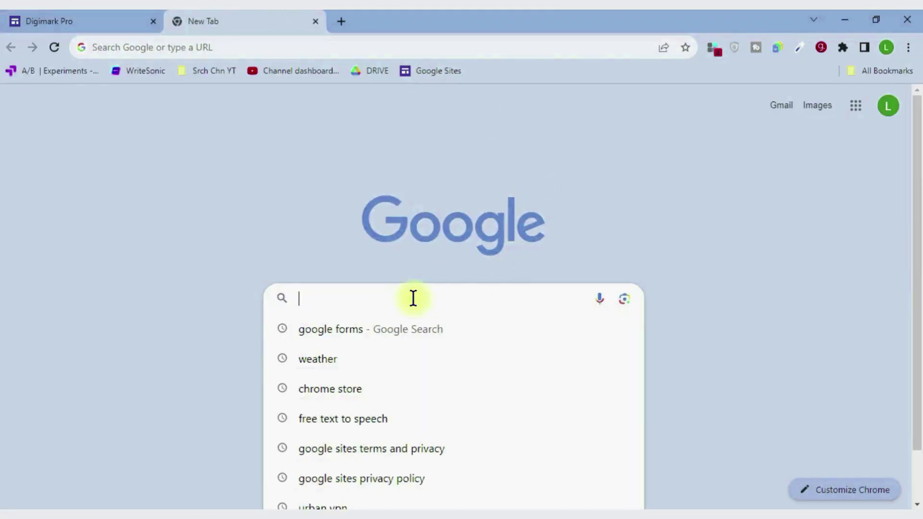
type("google")
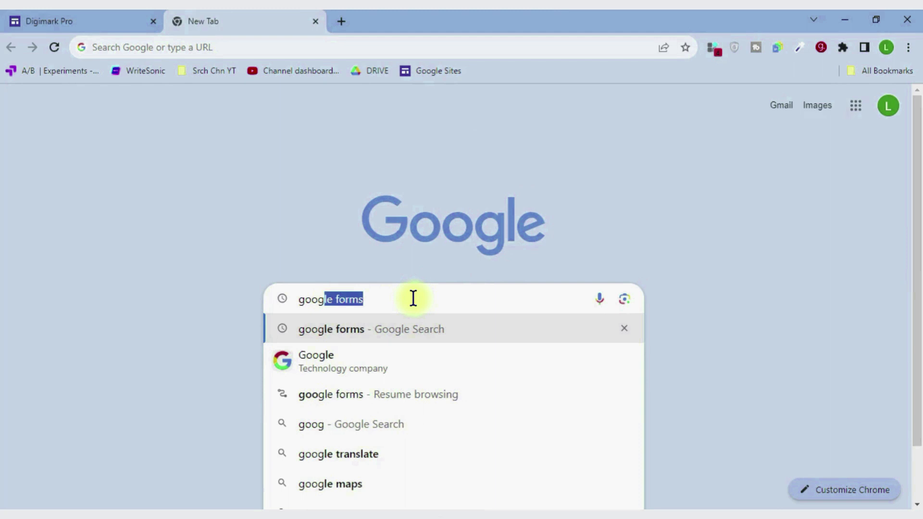
type(" forms")
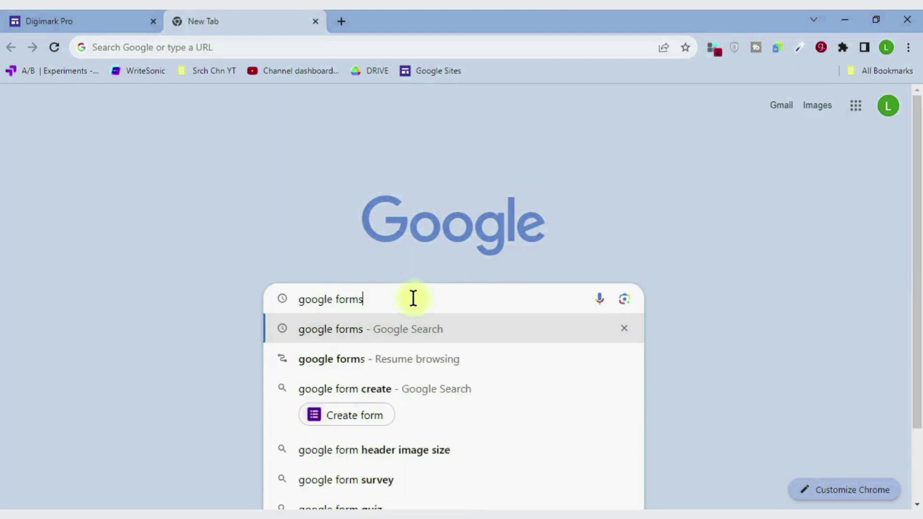
key("Return")
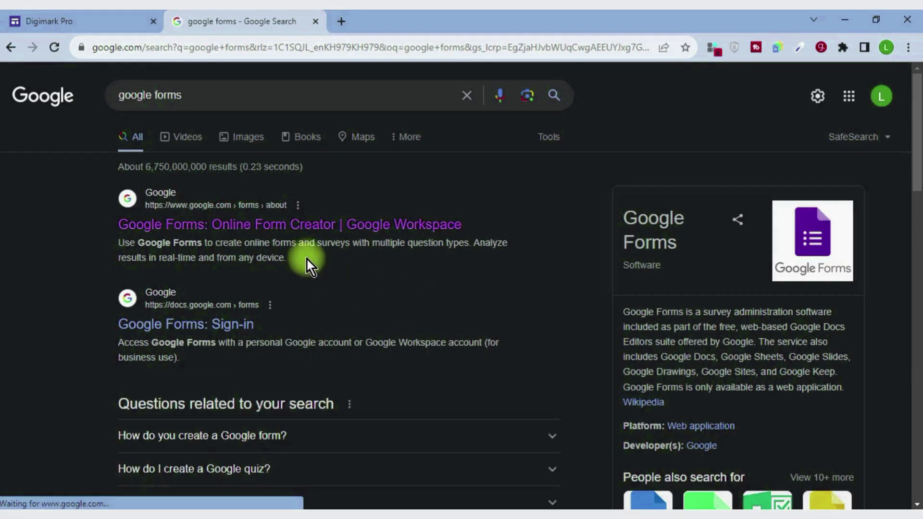
left_click(285, 225)
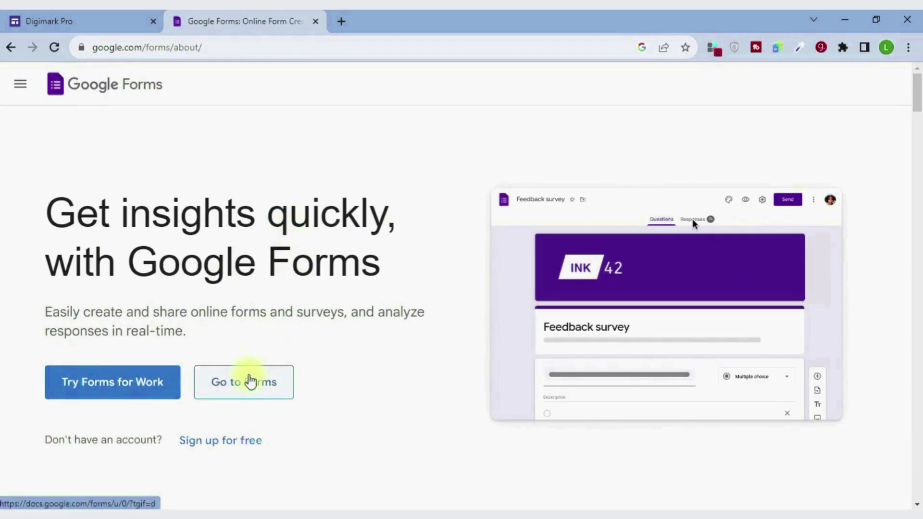
left_click(248, 387)
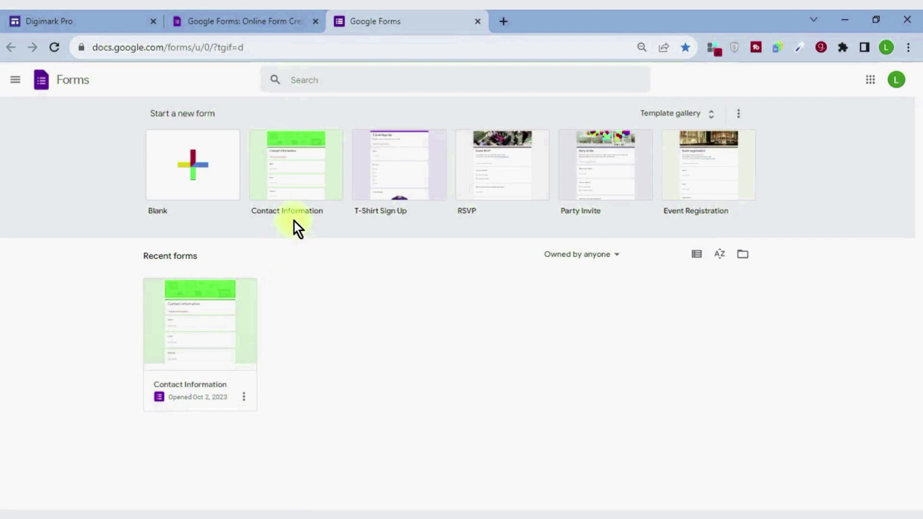
- Create a form from the Contact Information template and change its title to "Contact Us"
left_click(298, 182)
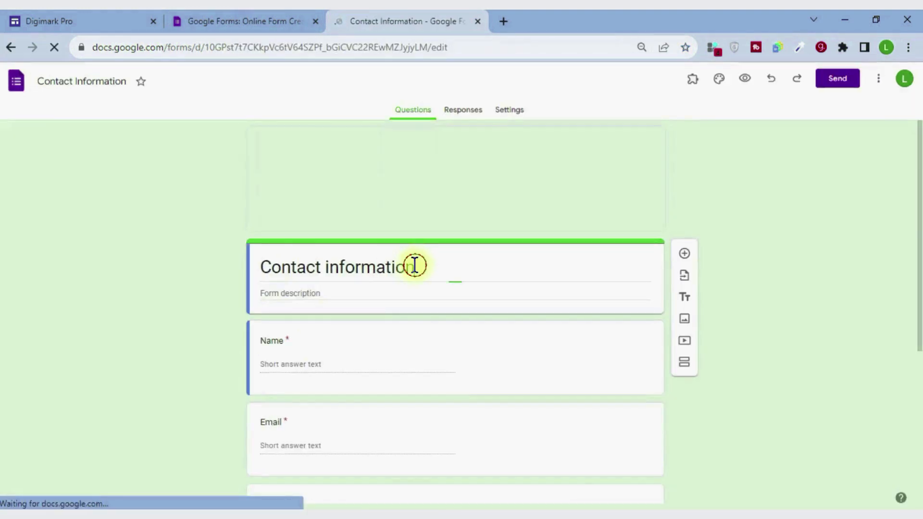
left_click(334, 267)
left_click_drag(325, 266, 477, 265)
type("Us")
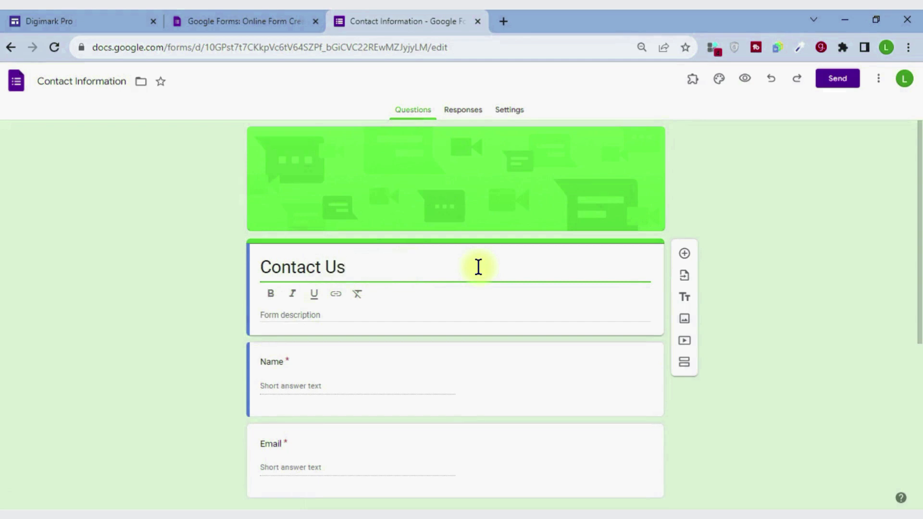
- Delete the Address question from the contact form and return to the Forms home page
scroll(413, 282, "down", 1)
scroll(291, 304, "down", 1)
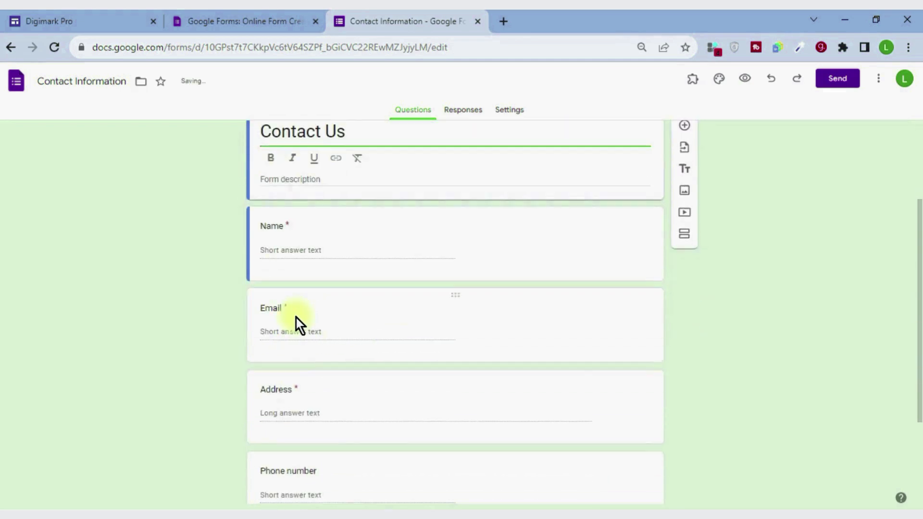
scroll(311, 385, "down", 1)
left_click(453, 311)
left_click(537, 443)
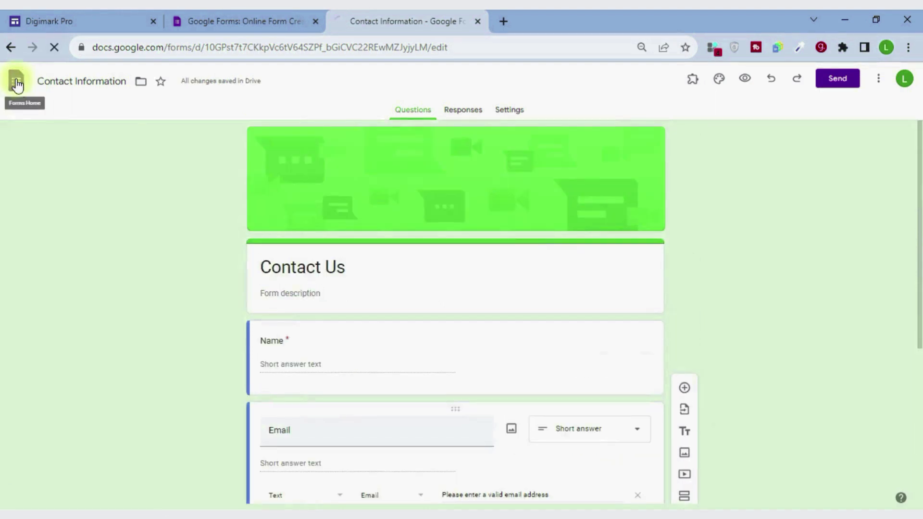
left_click(17, 82)
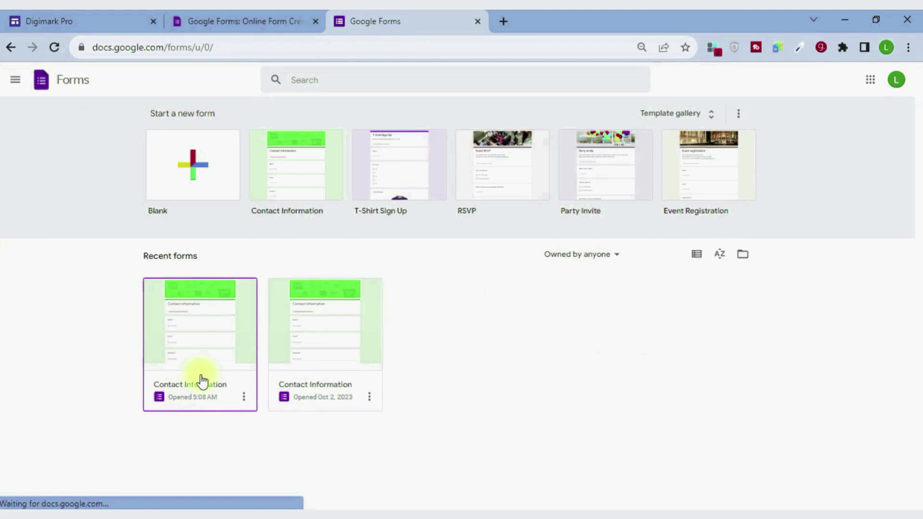
- Switch back to the Google Sites editor, insert today's Contact Information form on the Contact page, and widen and center it
left_click(92, 25)
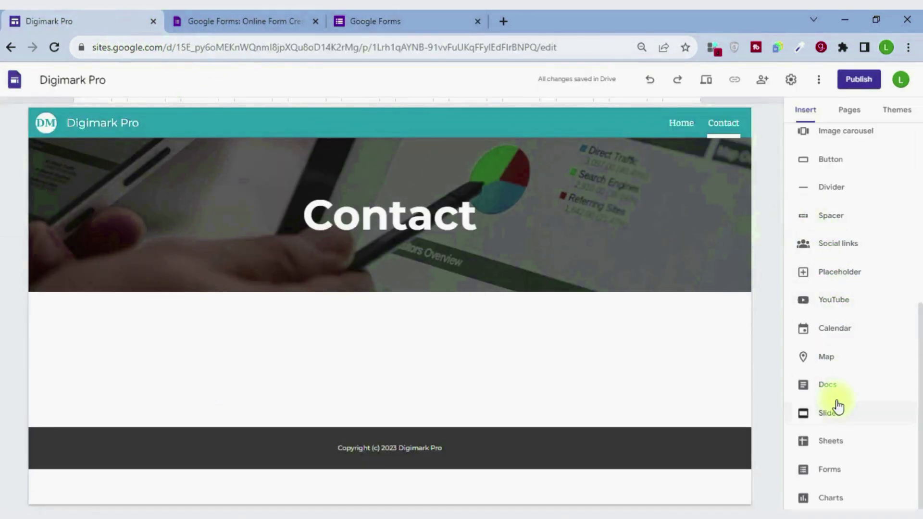
left_click(826, 473)
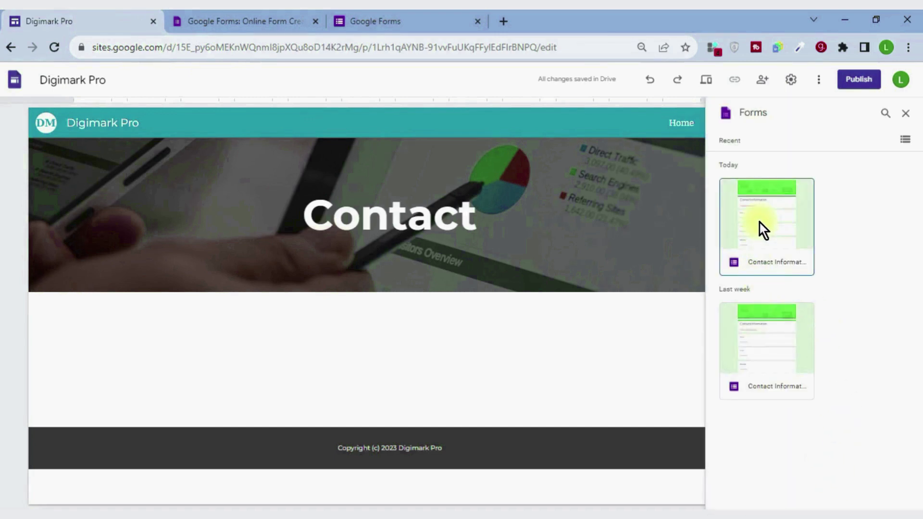
left_click(760, 224)
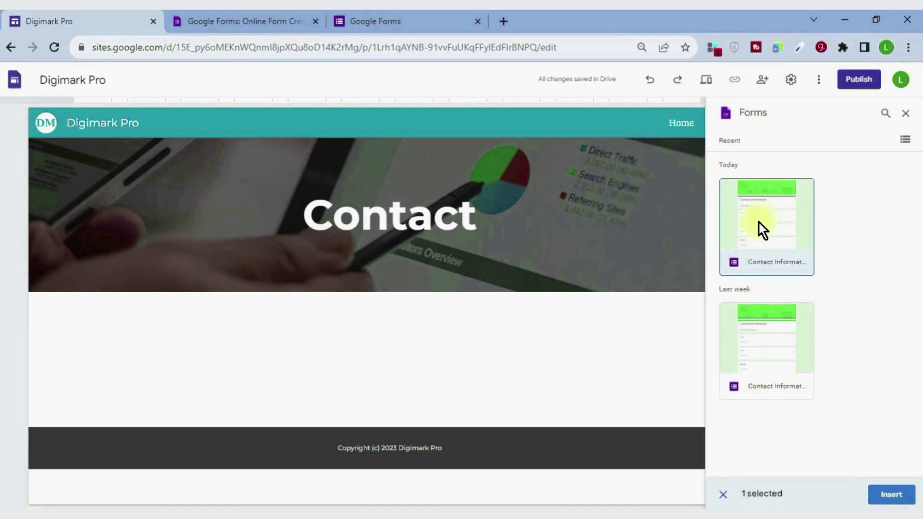
left_click(892, 495)
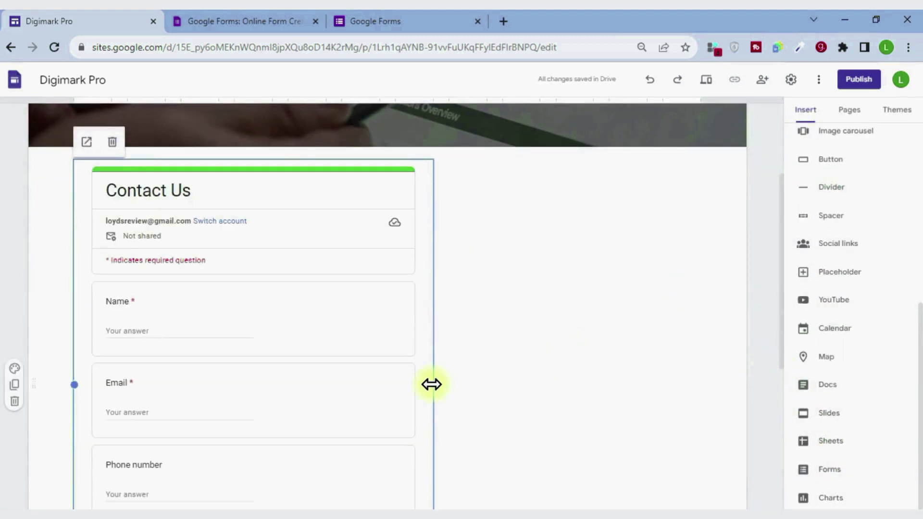
left_click_drag(431, 383, 647, 385)
left_click_drag(74, 385, 127, 385)
- Preview the Contact page's form in phone, tablet and large-screen views, and close the preview
left_click(705, 81)
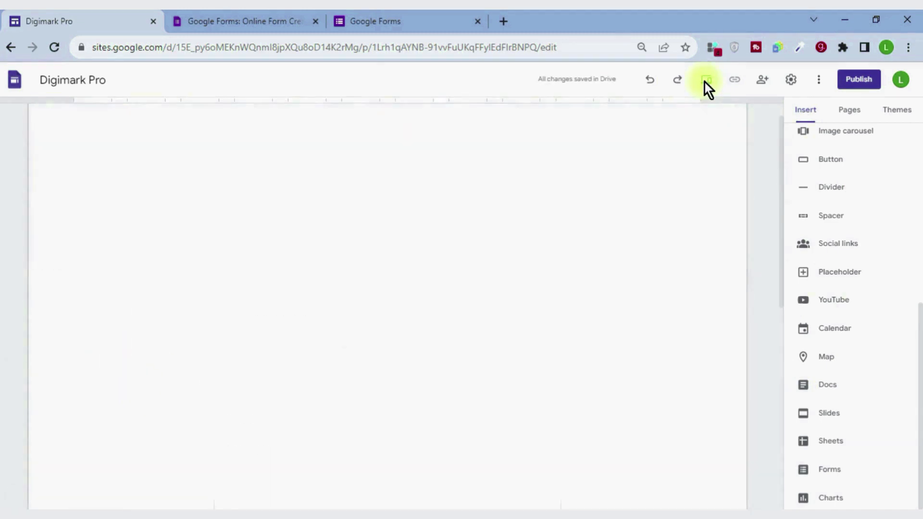
scroll(758, 240, "down", 5)
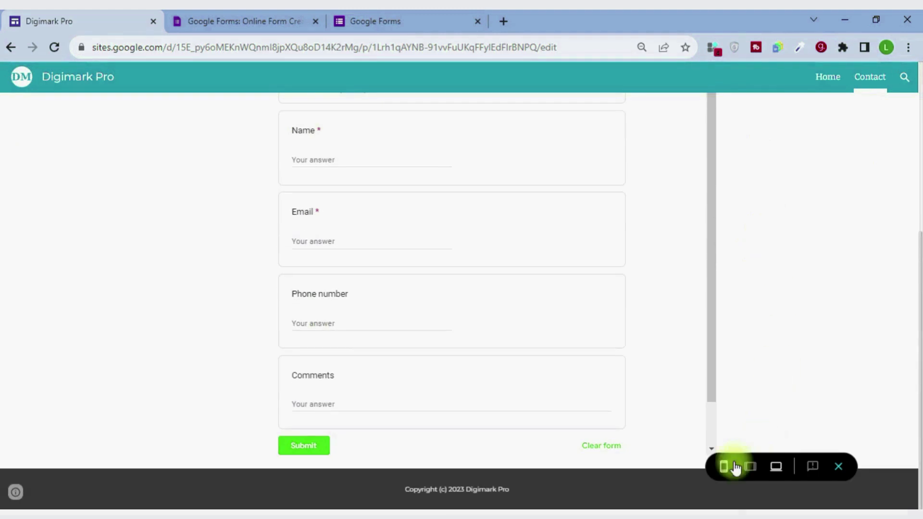
left_click(724, 467)
left_click(750, 467)
left_click(776, 467)
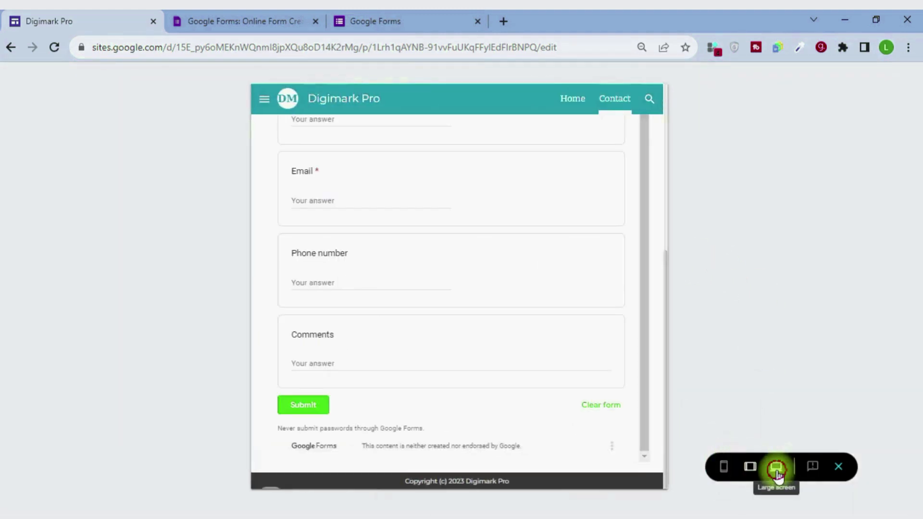
left_click(838, 466)
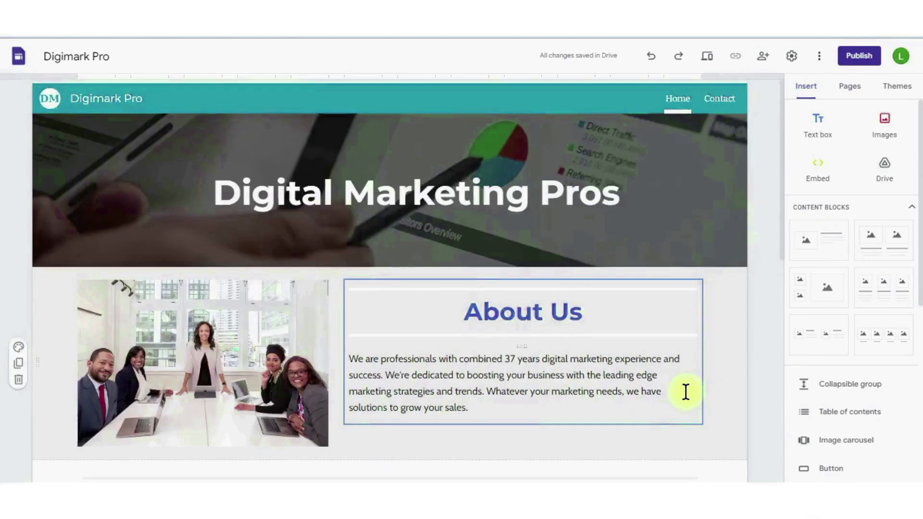
- Add a footer to the Home page with the centered text "Copyright 2023 Digimark Pro"
scroll(683, 392, "down", 10)
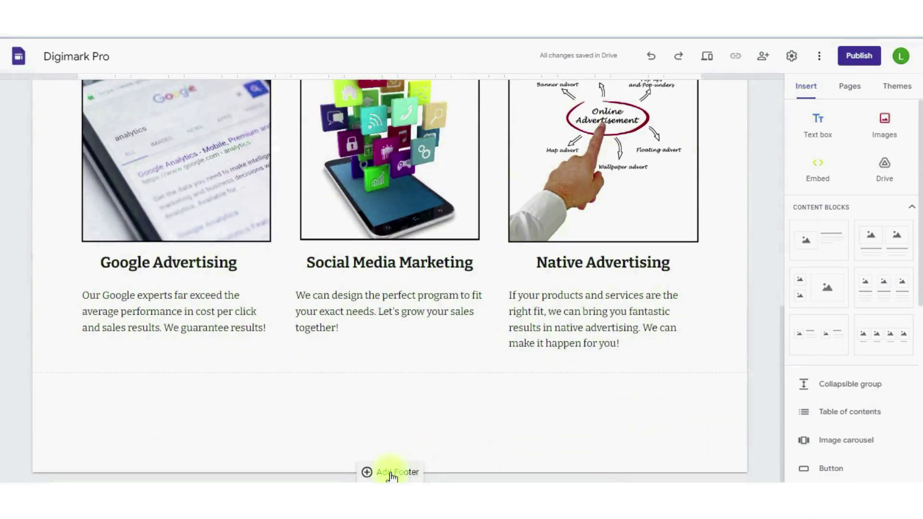
left_click(392, 473)
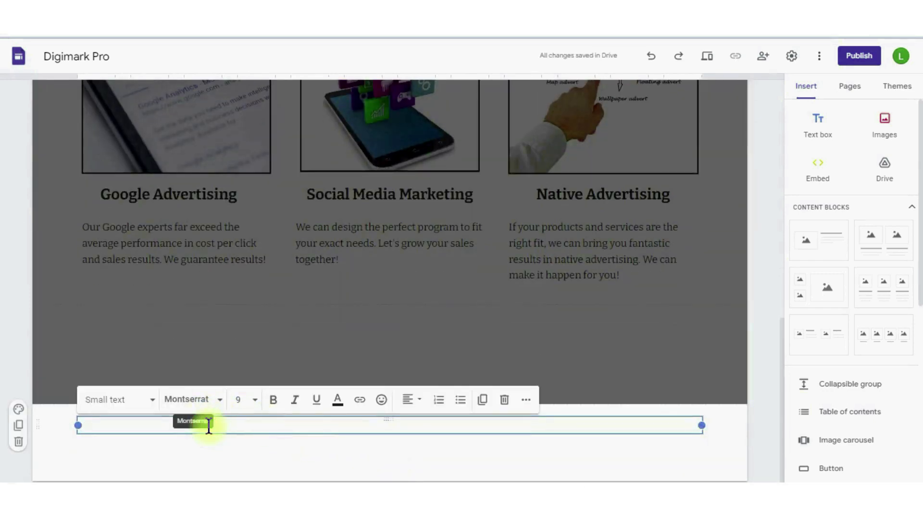
type("Copyright 2023 Digimark Pro")
left_click(411, 401)
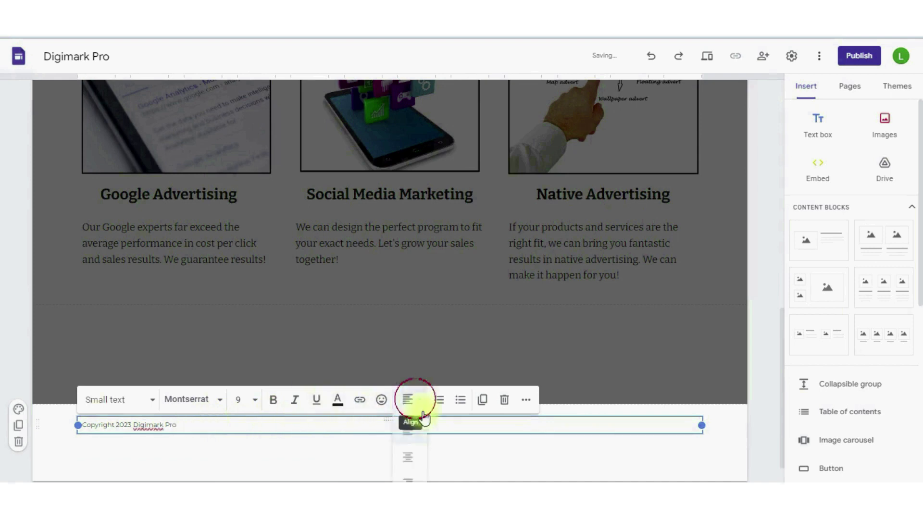
left_click(412, 455)
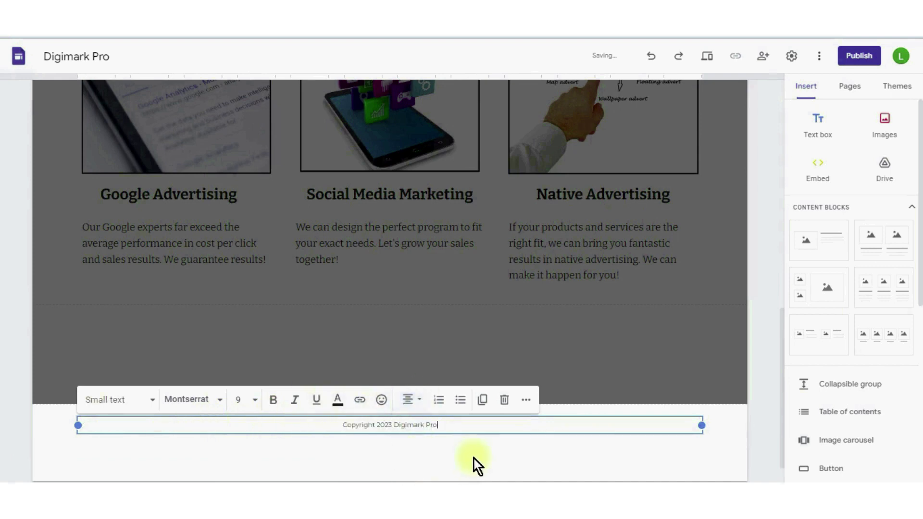
left_click(486, 454)
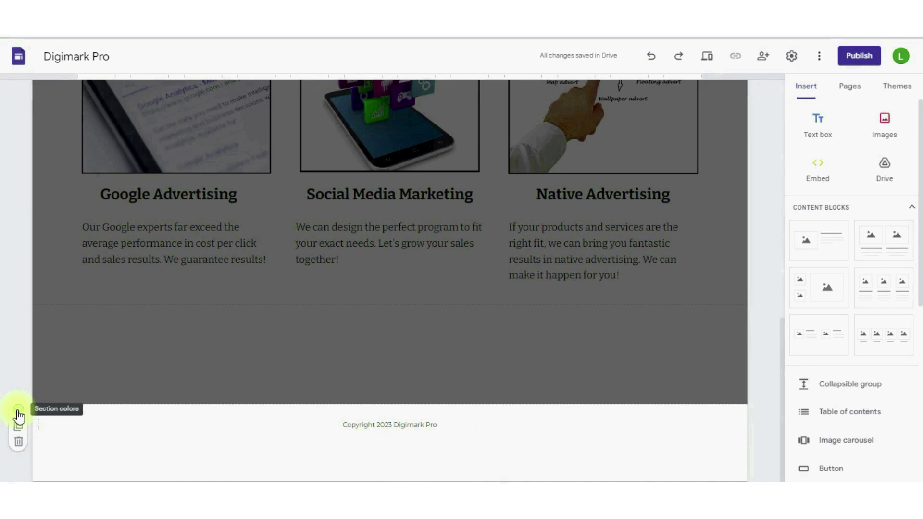
- Try section color Style 2 on the footer, and settle on Style 3
left_click(19, 412)
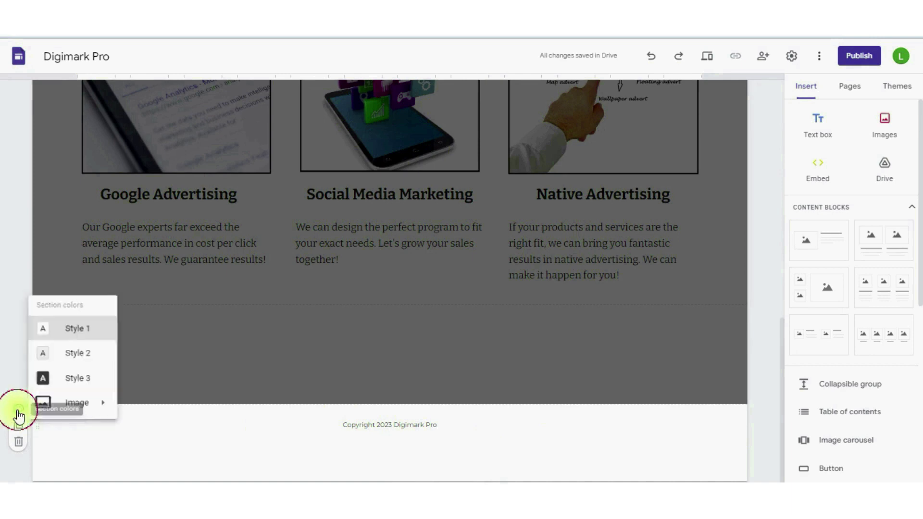
left_click(74, 355)
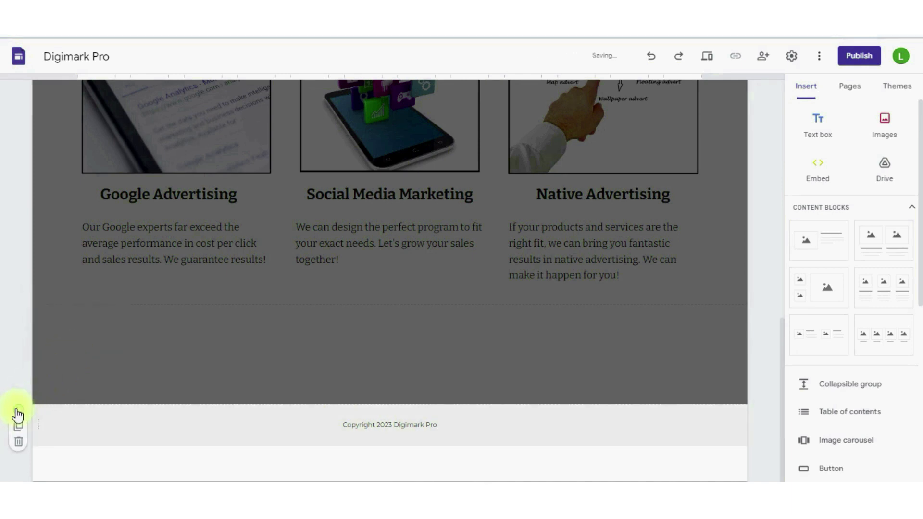
left_click(19, 410)
left_click(74, 376)
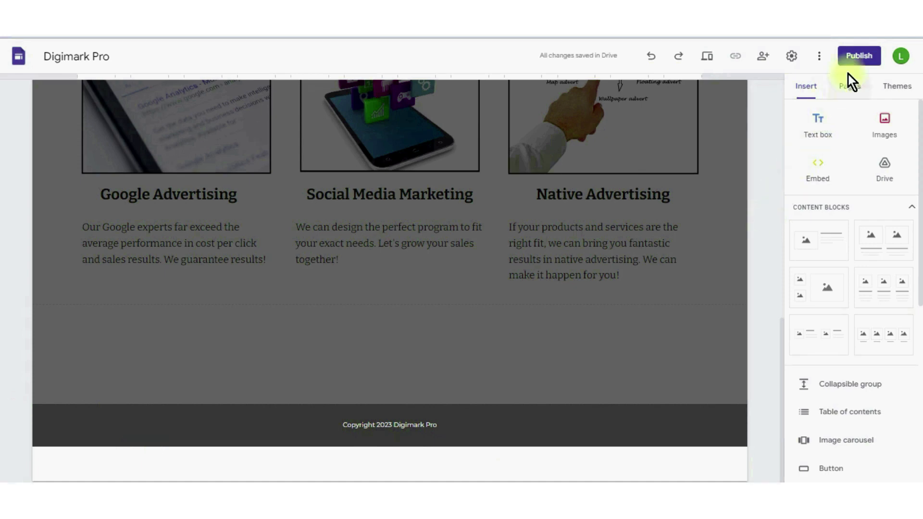
- Publish the site to the web at the address digimark-pro and view the published site
left_click(859, 57)
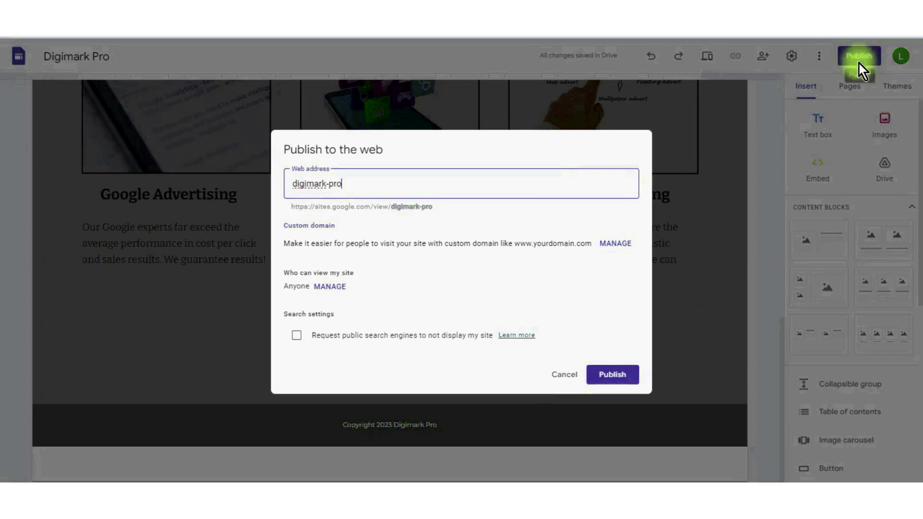
left_click(601, 375)
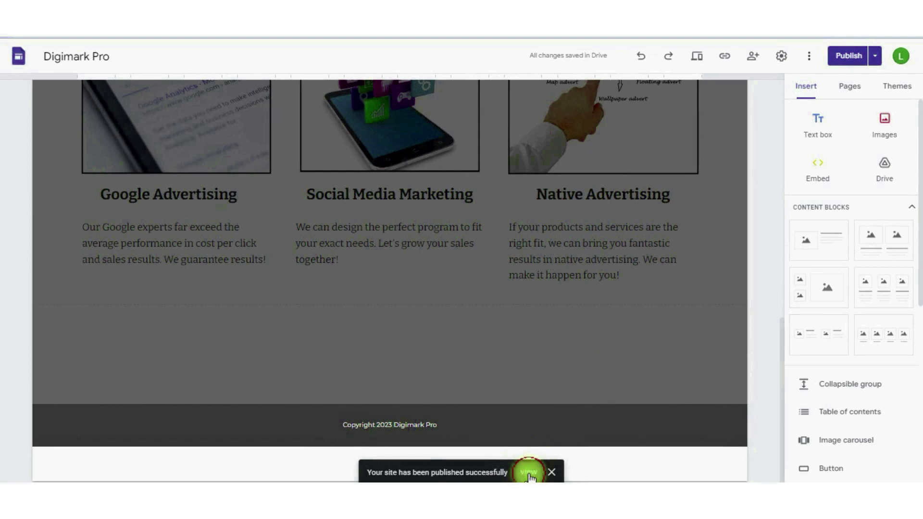
left_click(529, 473)
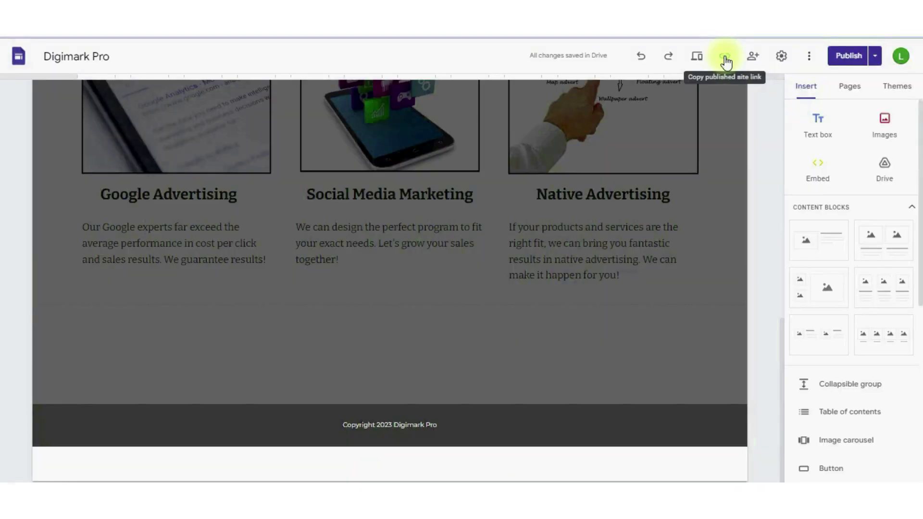
- Copy the published site link and paste it into a new browser tab's address
left_click(725, 59)
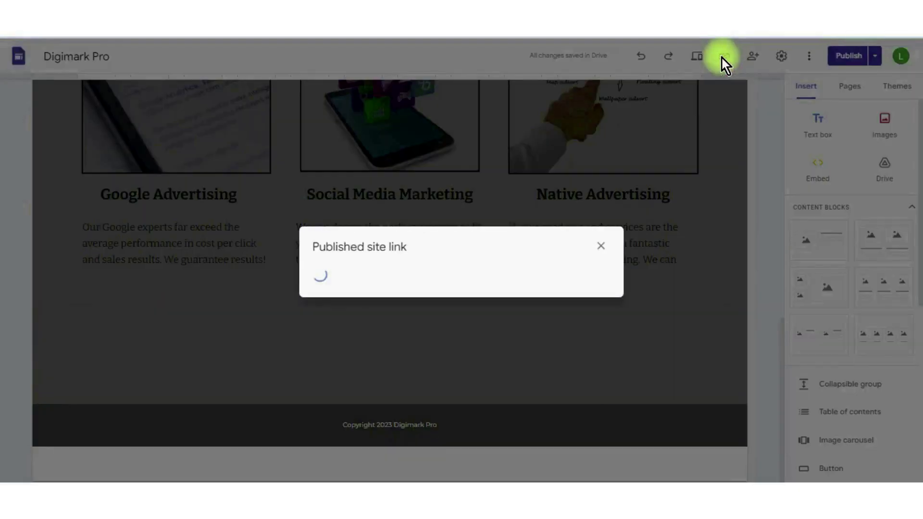
left_click(580, 277)
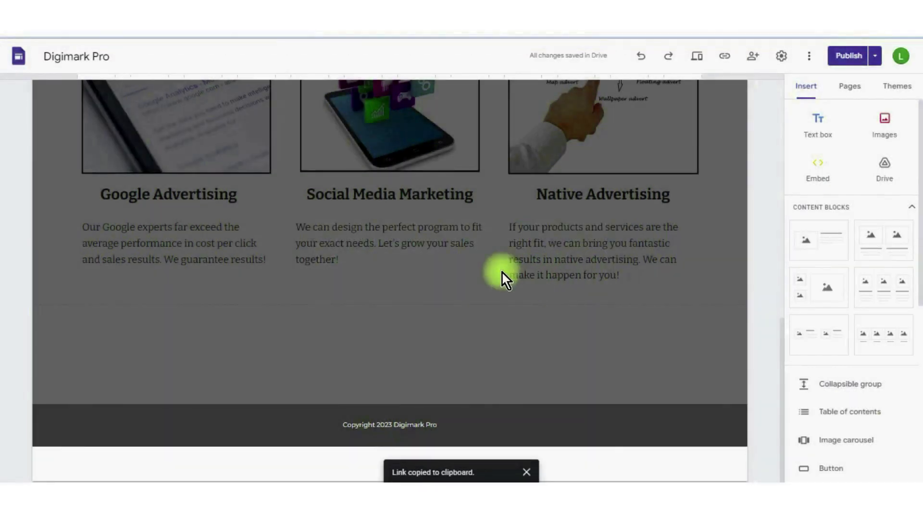
key("ctrl+t")
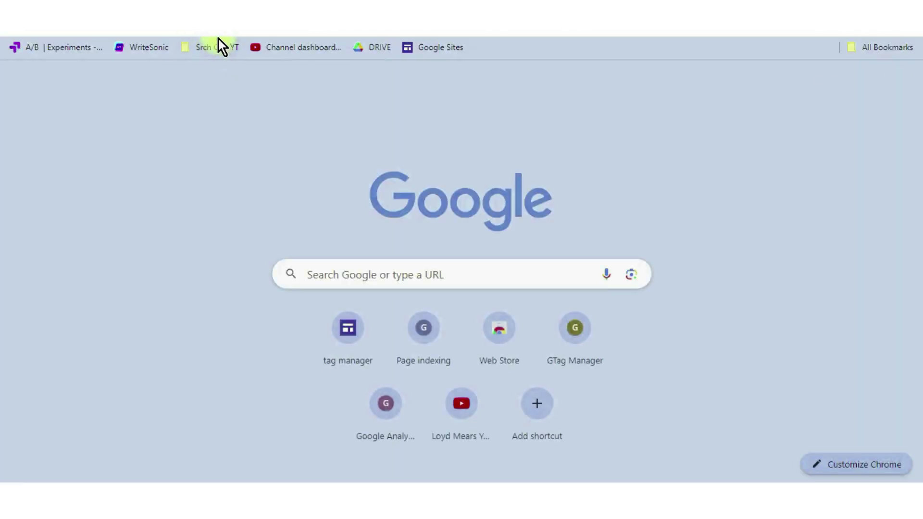
key("ctrl+v")
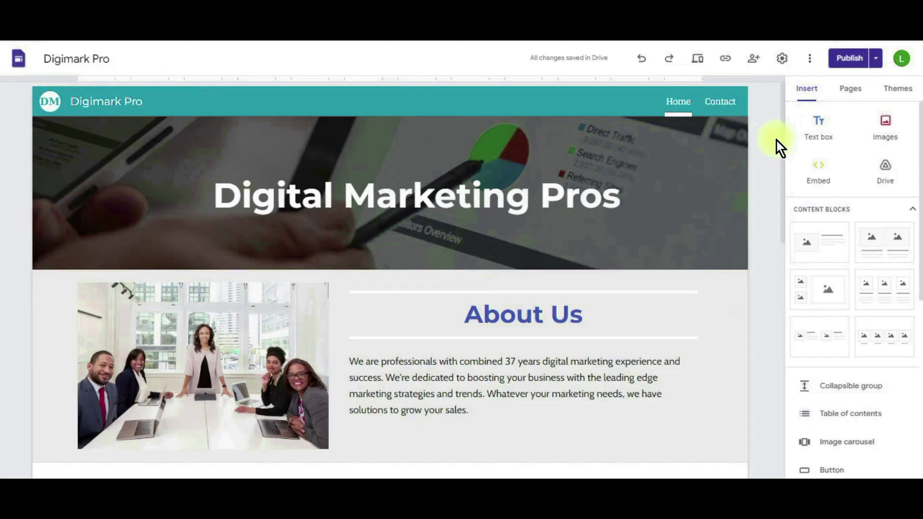
- Open the Contact page in the editor and copy its published link
left_click(720, 103)
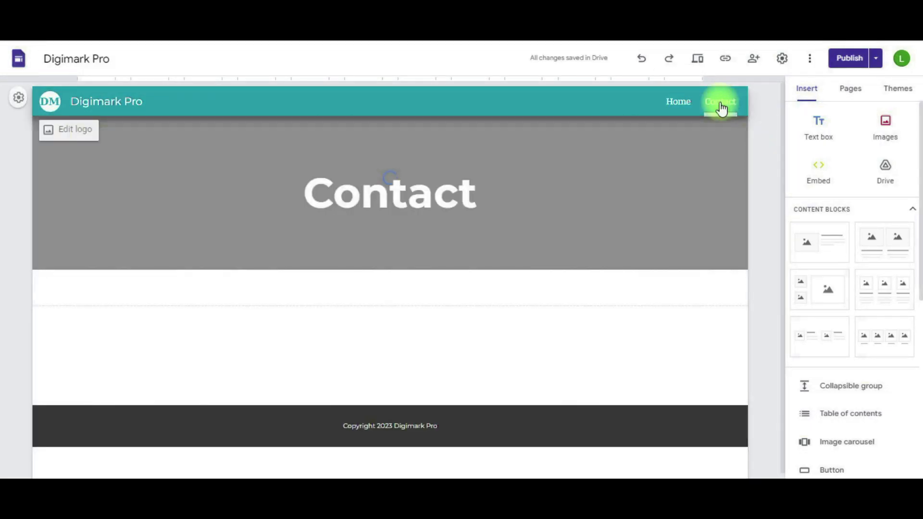
left_click(725, 58)
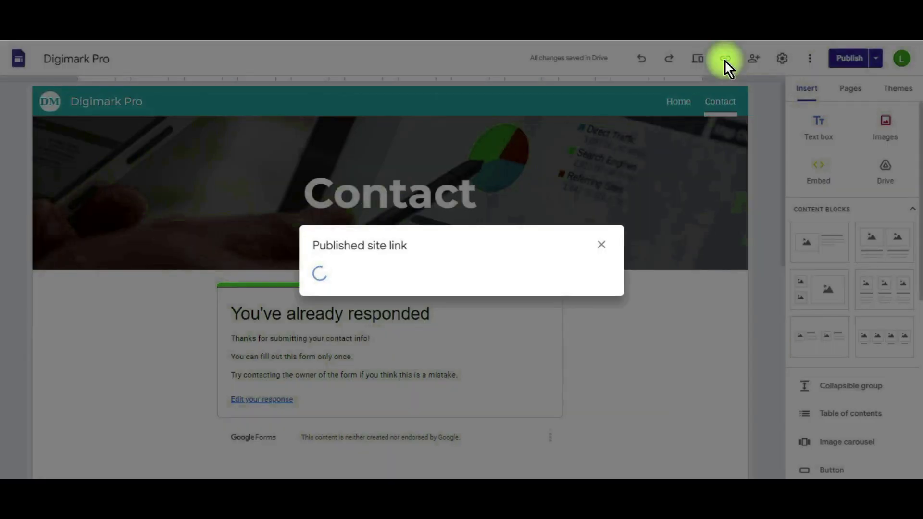
left_click(582, 267)
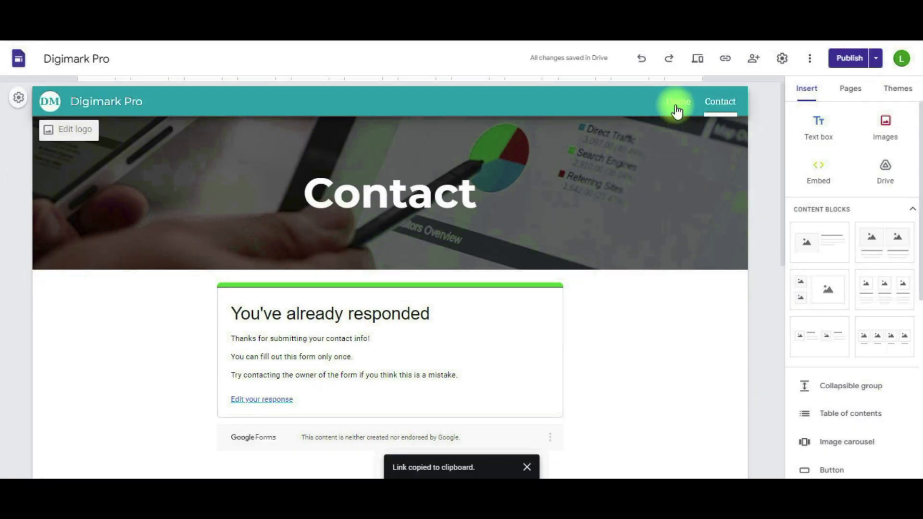
left_click(677, 110)
scroll(745, 295, "down", 10)
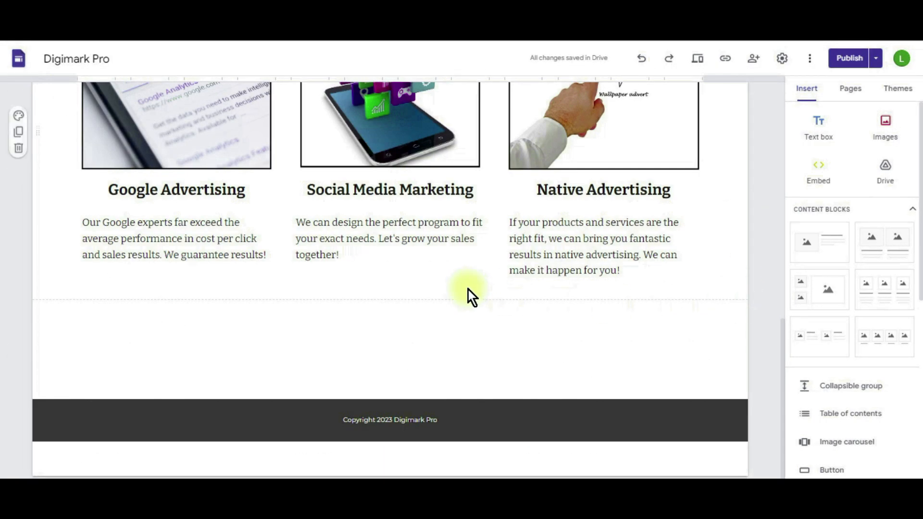
scroll(826, 367, "down", 5)
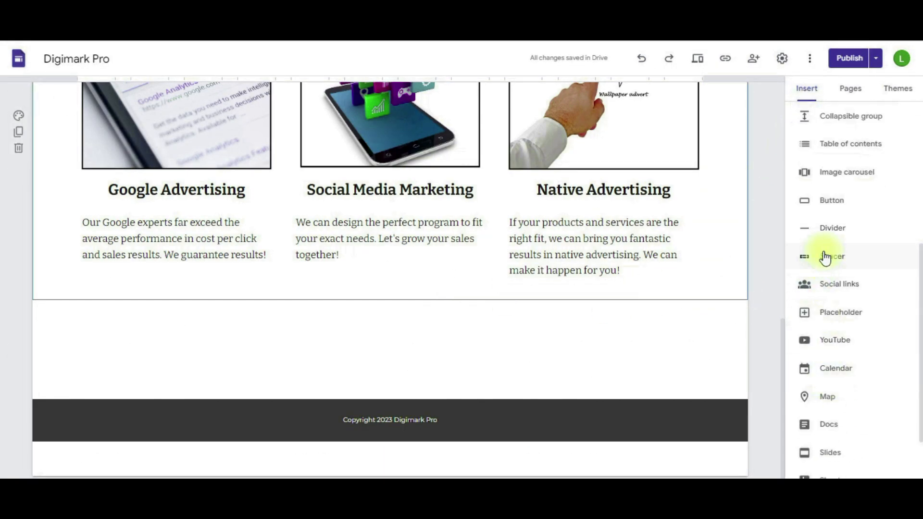
left_click(831, 204)
type("Contact Us")
left_click(399, 284)
key("ctrl+v")
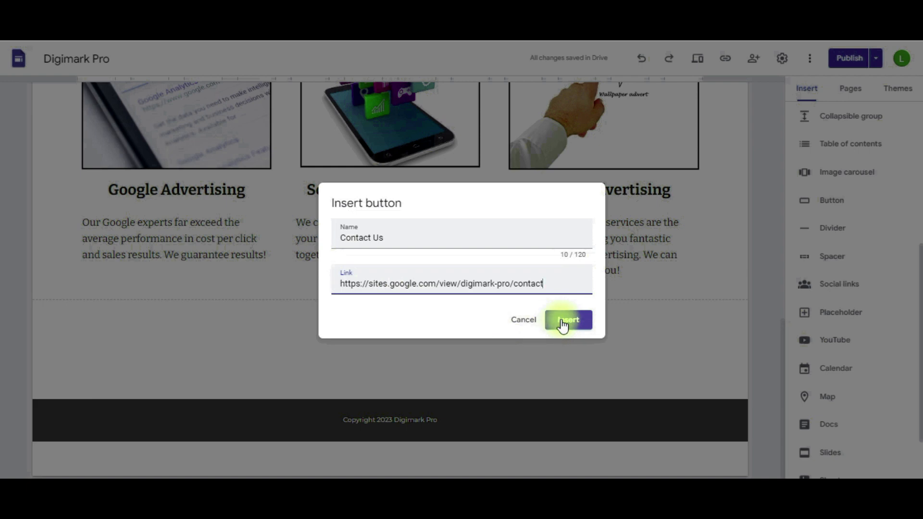
left_click(563, 326)
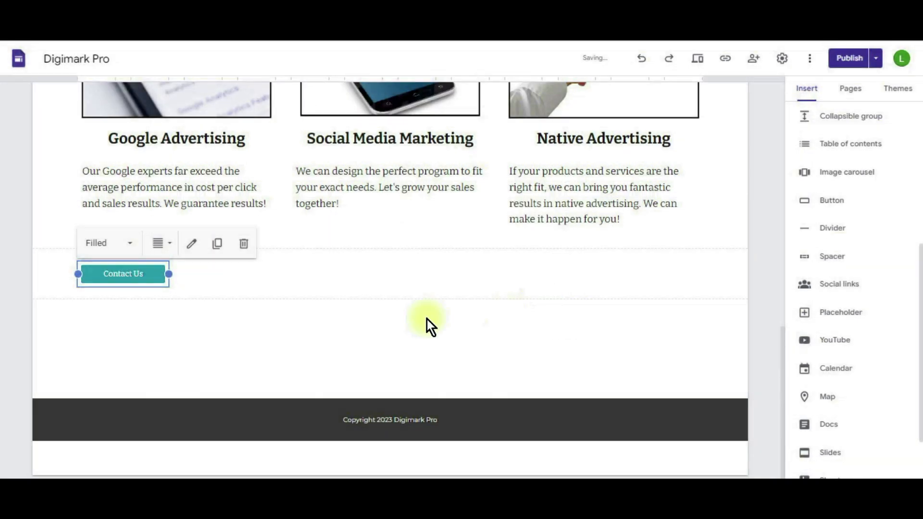
left_click(136, 274)
left_click_drag(136, 274, 392, 275)
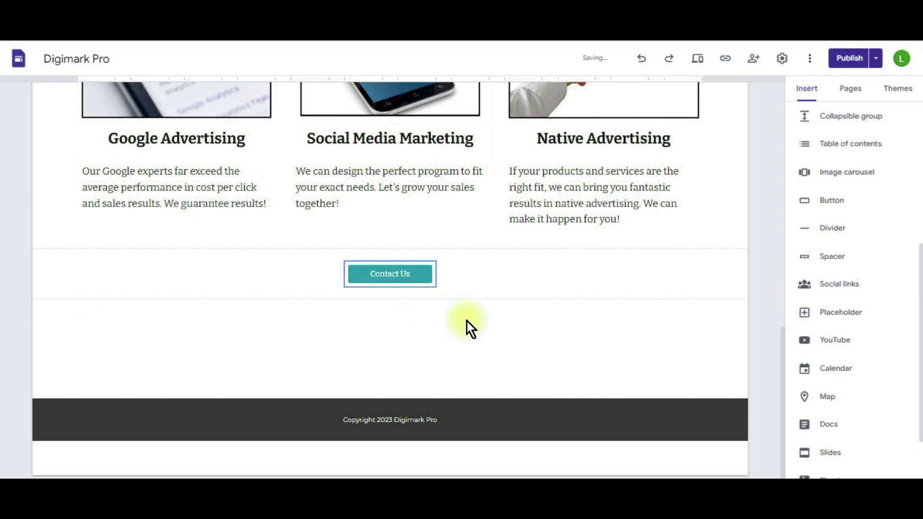
- Review the draft Home page against the currently published version and publish the changes
scroll(661, 245, "up", 7)
left_click(850, 60)
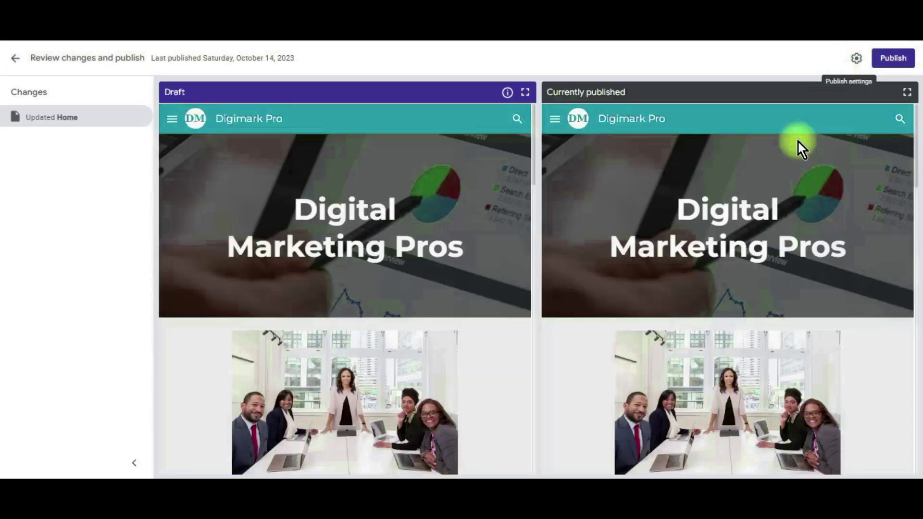
scroll(759, 216, "down", 15)
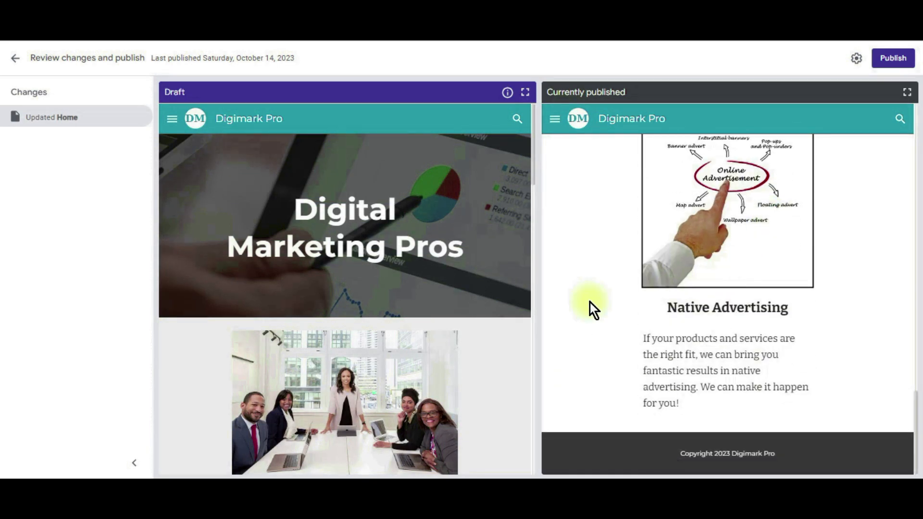
scroll(467, 260, "down", 8)
scroll(466, 261, "down", 10)
left_click(888, 60)
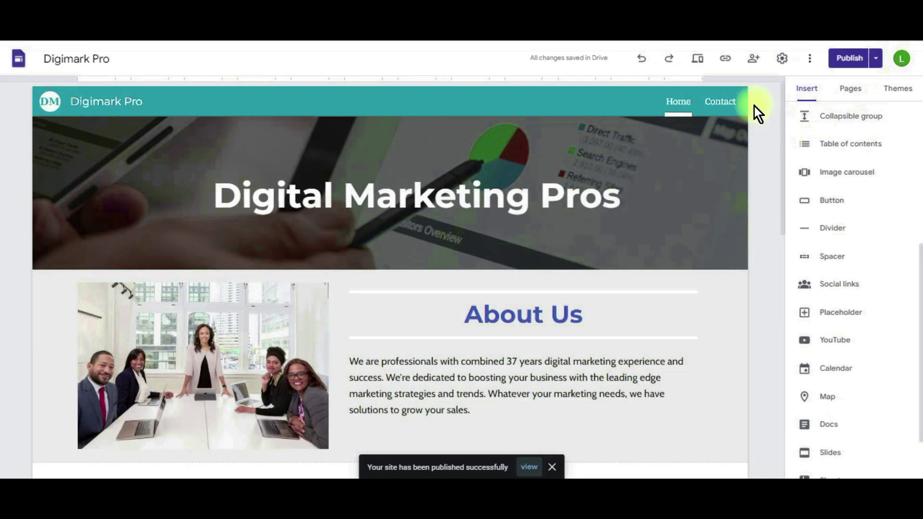
- Copy the published site link again and open it in a new Incognito window
left_click(726, 62)
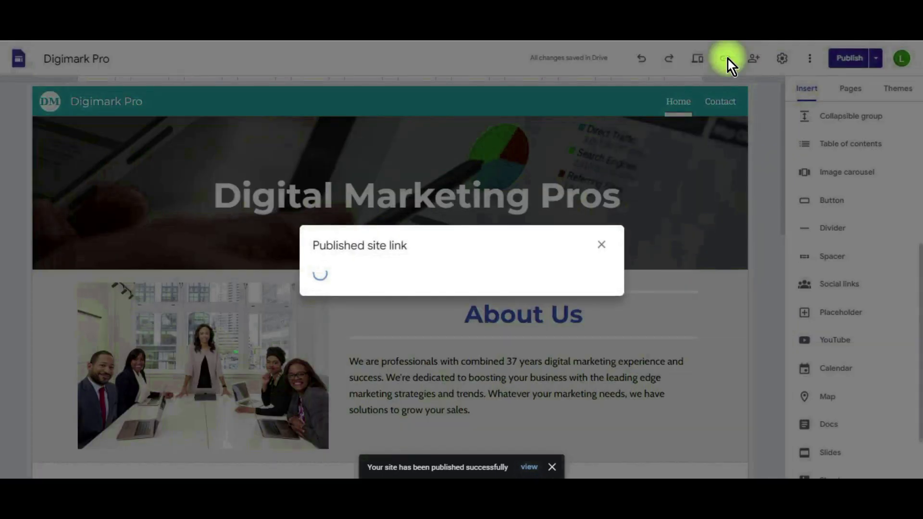
left_click(579, 270)
left_click(907, 42)
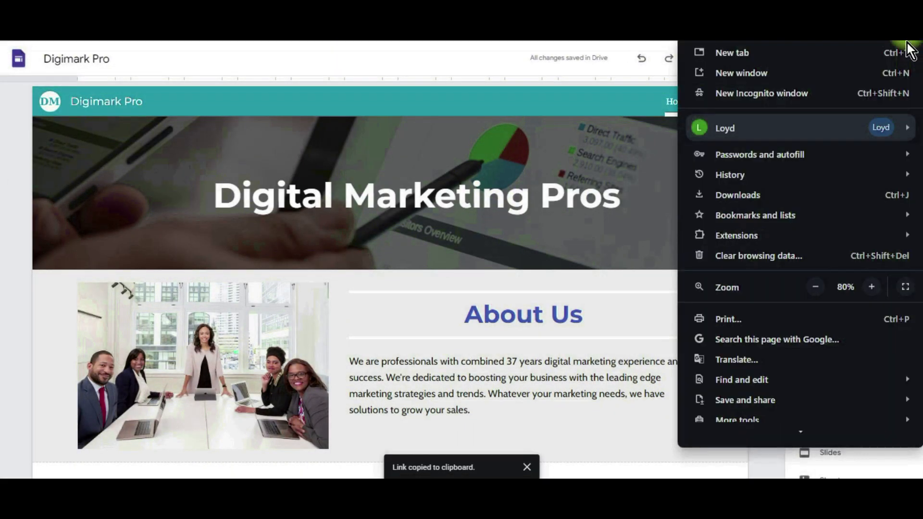
left_click(757, 102)
left_click(207, 42)
key("ctrl+v")
key("Return")
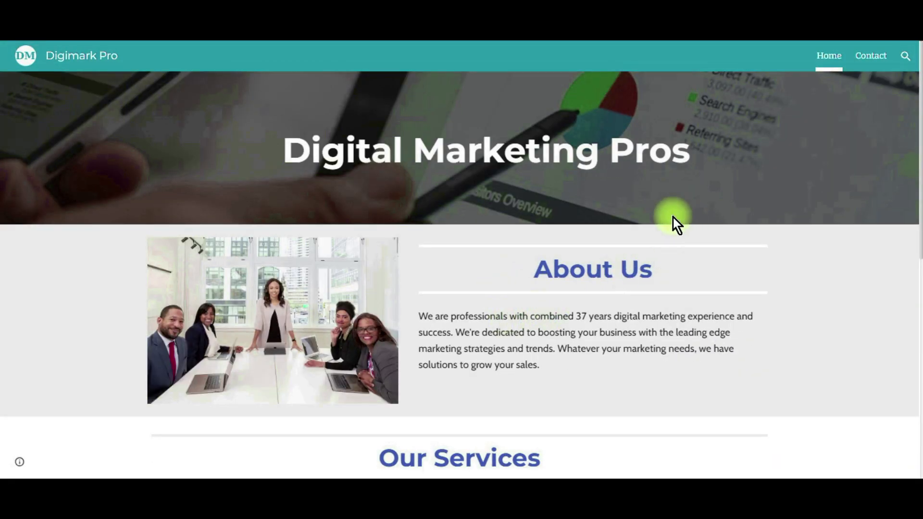
- Test the "Contact Us" button below the services on the live site and look over the Contact page
scroll(670, 223, "down", 5)
scroll(664, 228, "down", 4)
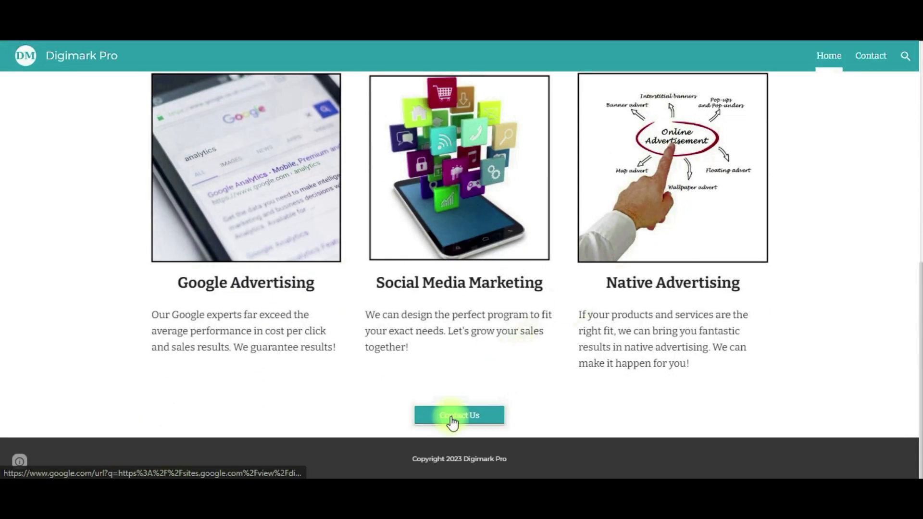
left_click(448, 419)
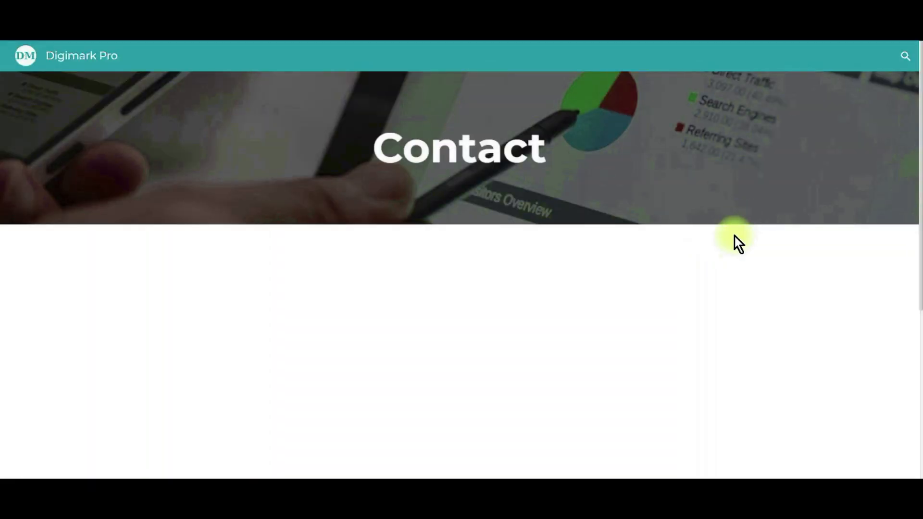
scroll(735, 236, "down", 5)
scroll(734, 237, "up", 4)
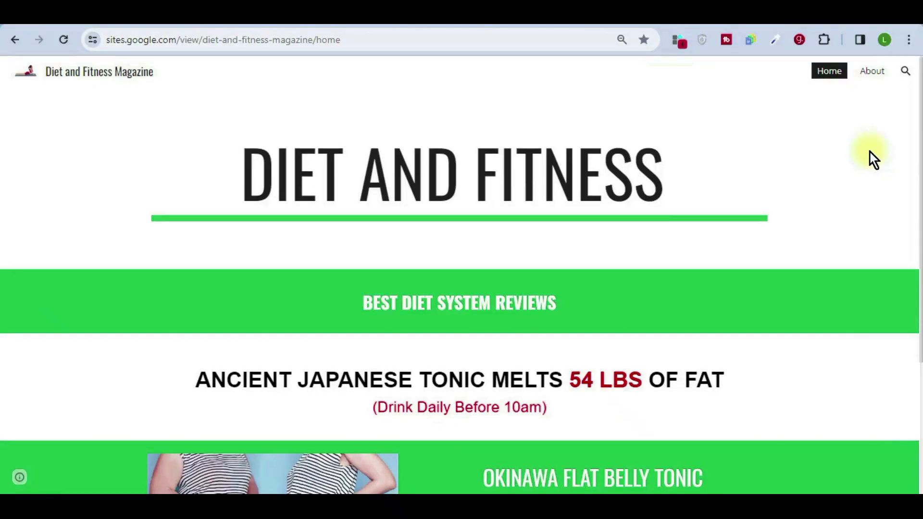
- Browse the home and About pages of the Diet and Fitness Magazine example site down to the footer
scroll(870, 152, "down", 4)
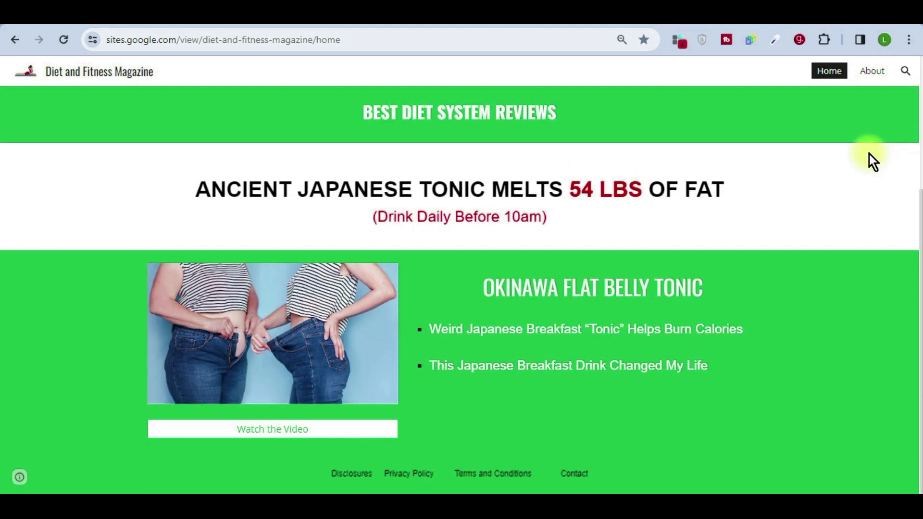
left_click(871, 72)
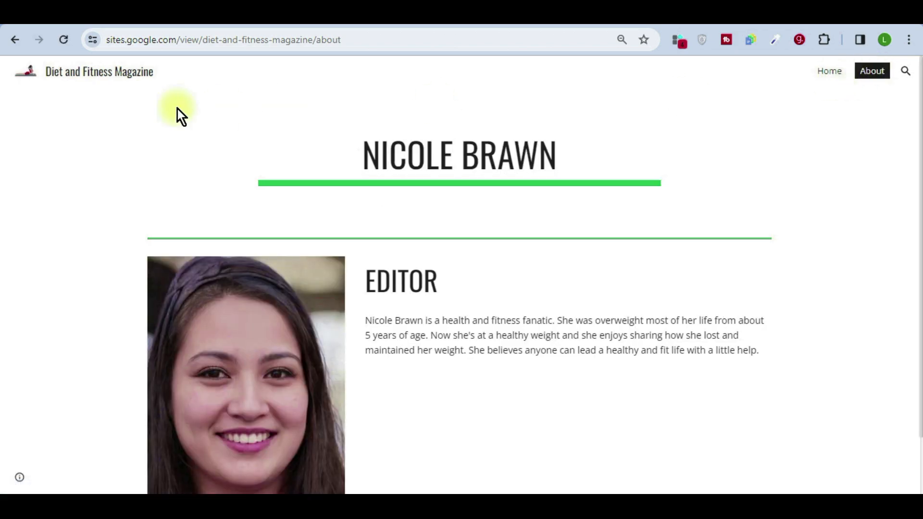
left_click(57, 73)
scroll(834, 158, "down", 10)
scroll(835, 157, "down", 8)
left_click(468, 483)
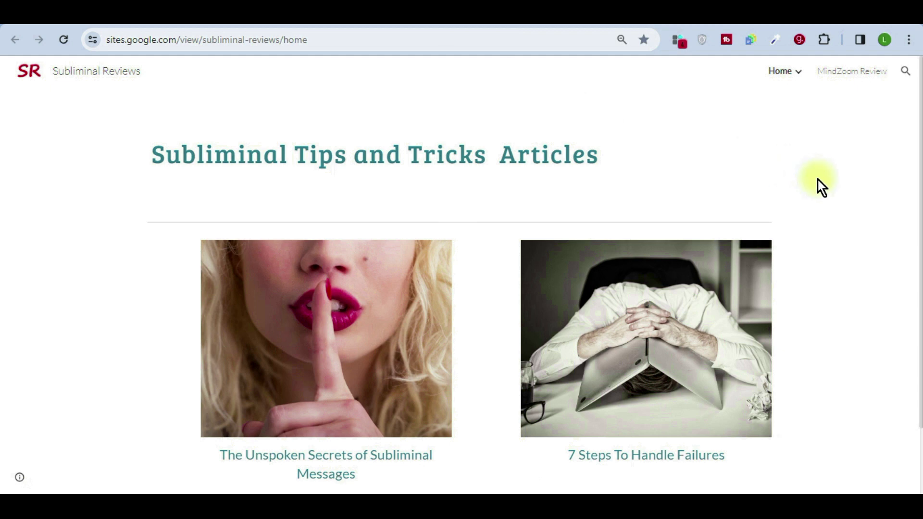
- Look over the Subliminal Reviews example home page and read through its "7 Steps To Handle Failures" article down to the footer
scroll(818, 181, "down", 3)
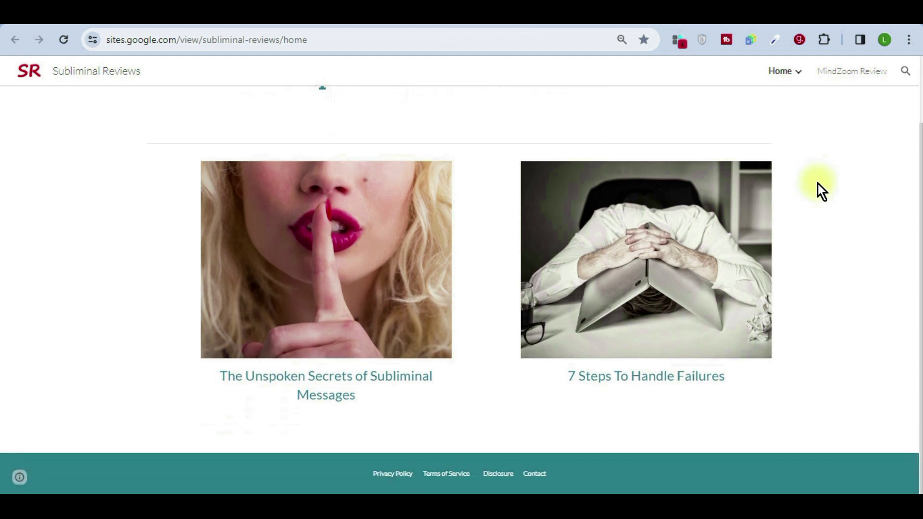
left_click(677, 271)
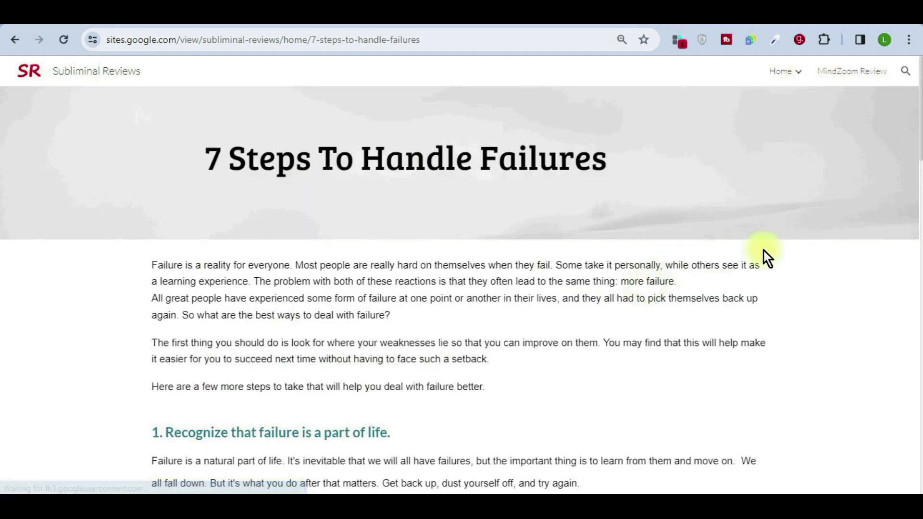
scroll(838, 253, "down", 10)
scroll(815, 272, "down", 15)
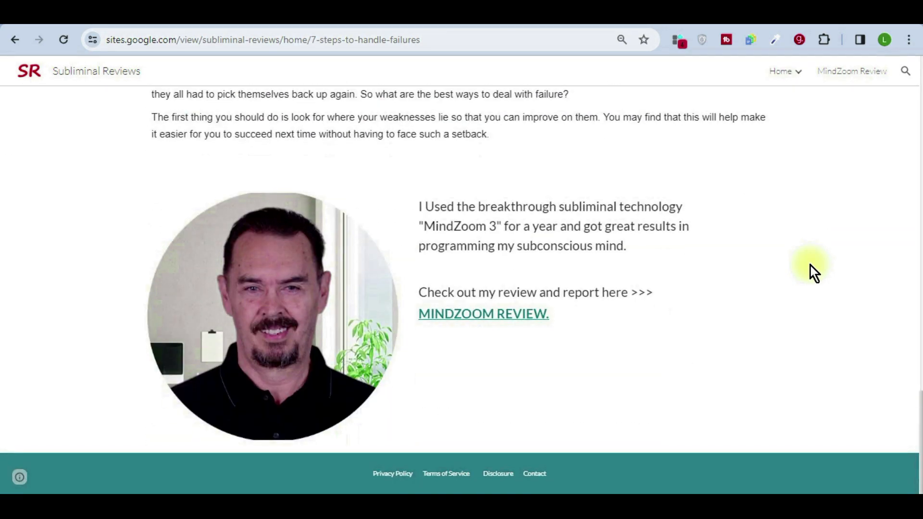
scroll(834, 310, "up", 20)
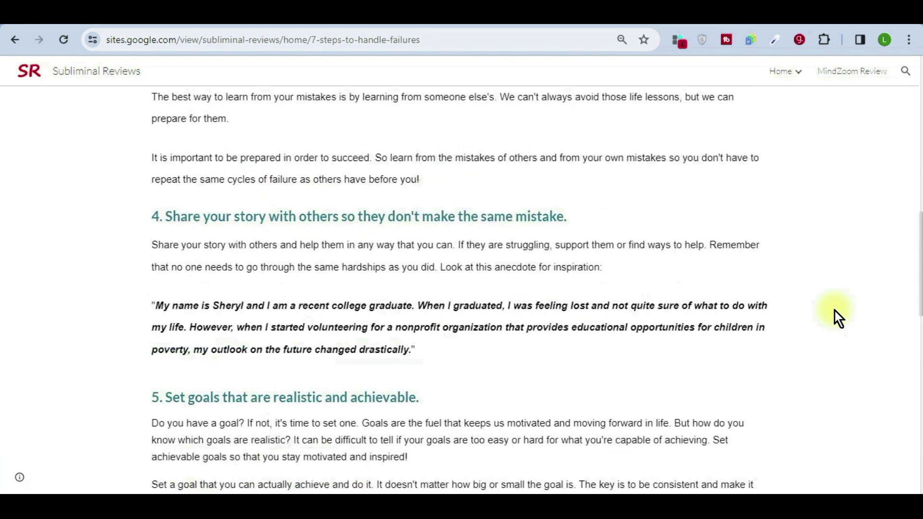
scroll(835, 317, "up", 5)
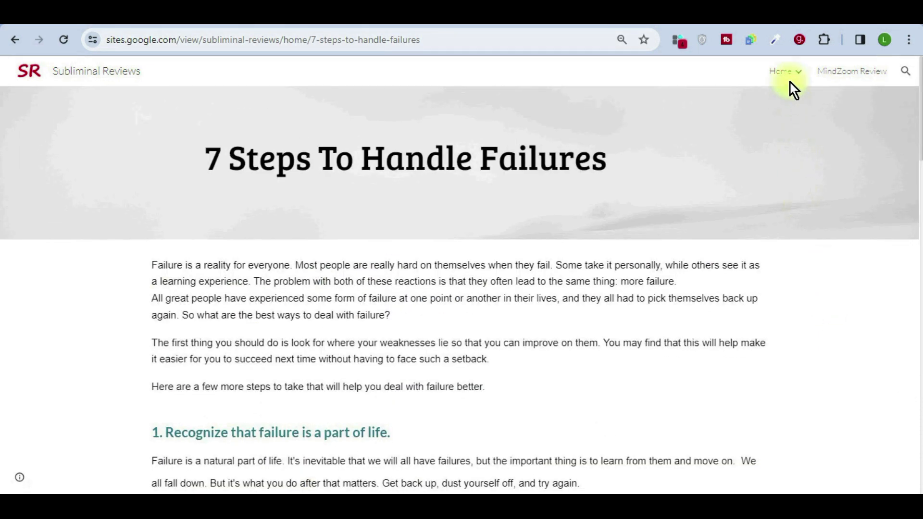
- View the "MindZoom Review" page, return to the home page and browse the "The Unspoken Secrets of Subliminal Messages" article down to the footer
left_click(850, 76)
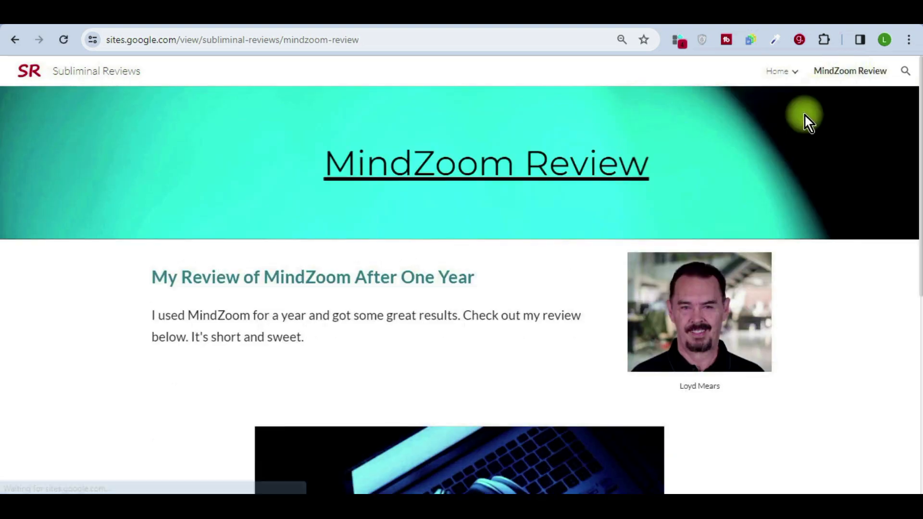
scroll(803, 125, "down", 7)
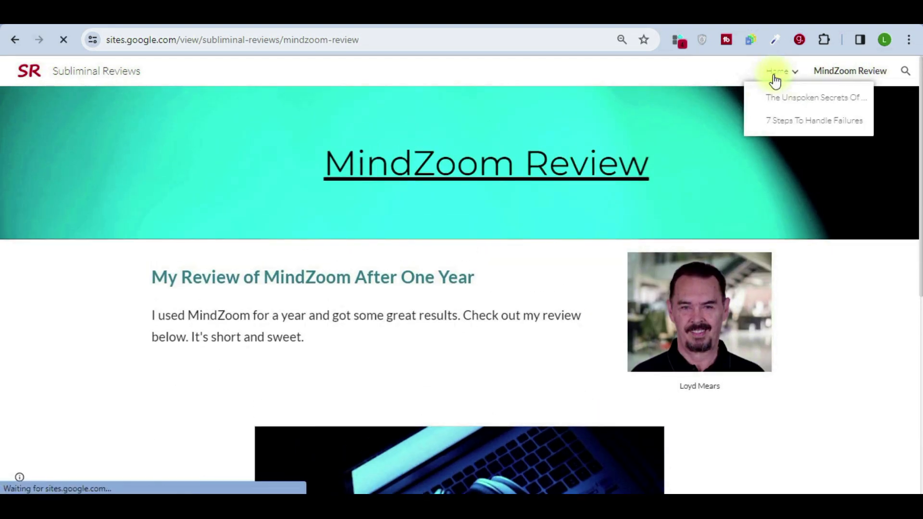
left_click(776, 72)
left_click(319, 317)
scroll(775, 281, "down", 5)
scroll(774, 284, "down", 10)
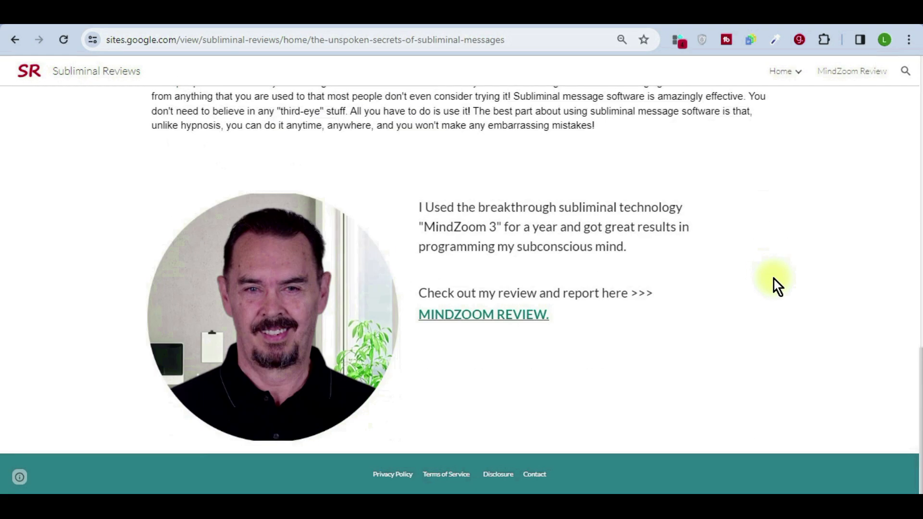
scroll(772, 283, "up", 20)
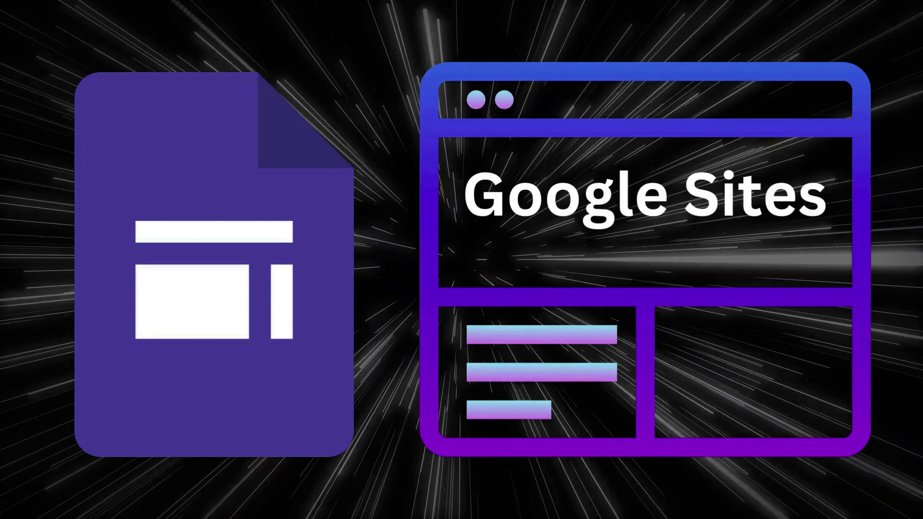